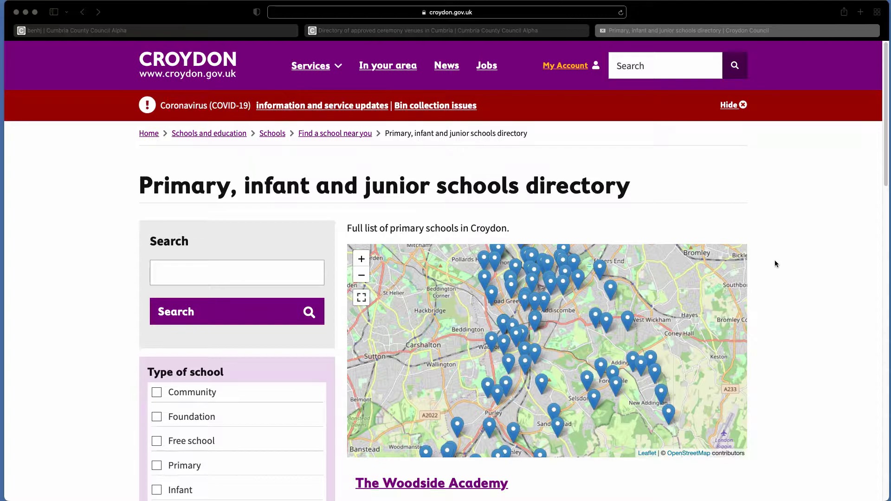
Step: Find and open The Woodside Academy's entry in the Croydon primary schools directory
scroll(775, 262, down, 5)
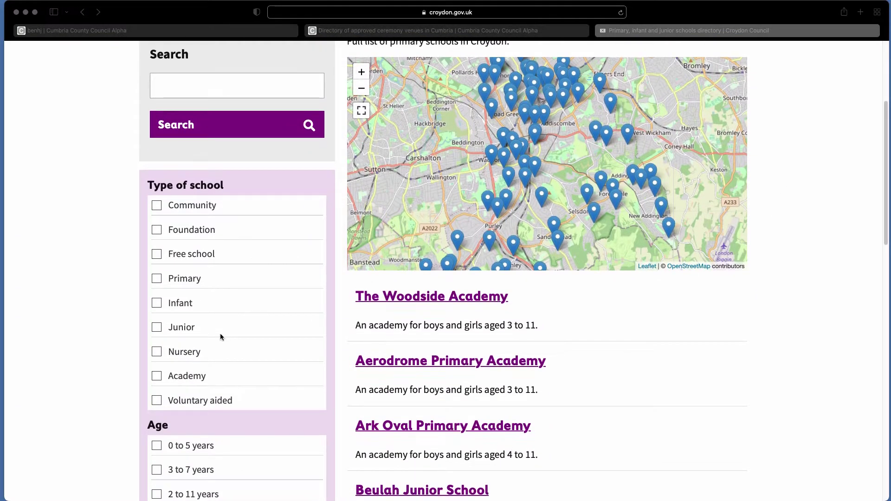
scroll(71, 284, down, 2)
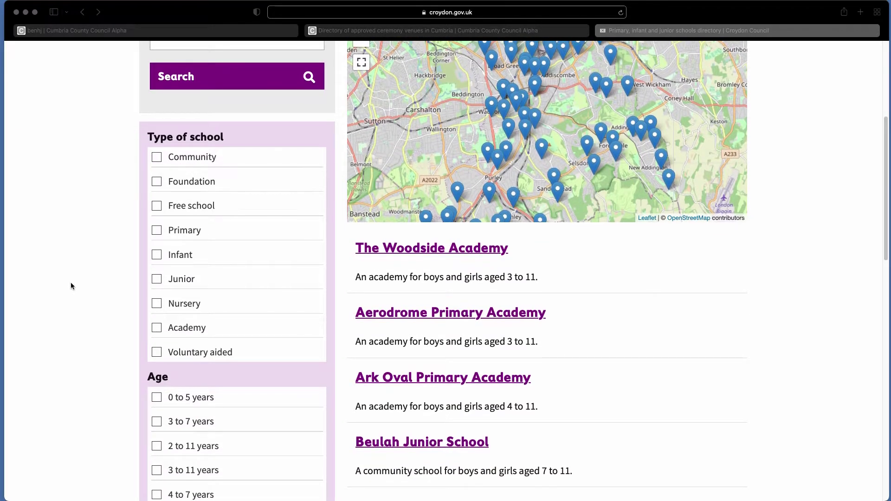
scroll(71, 284, down, 7)
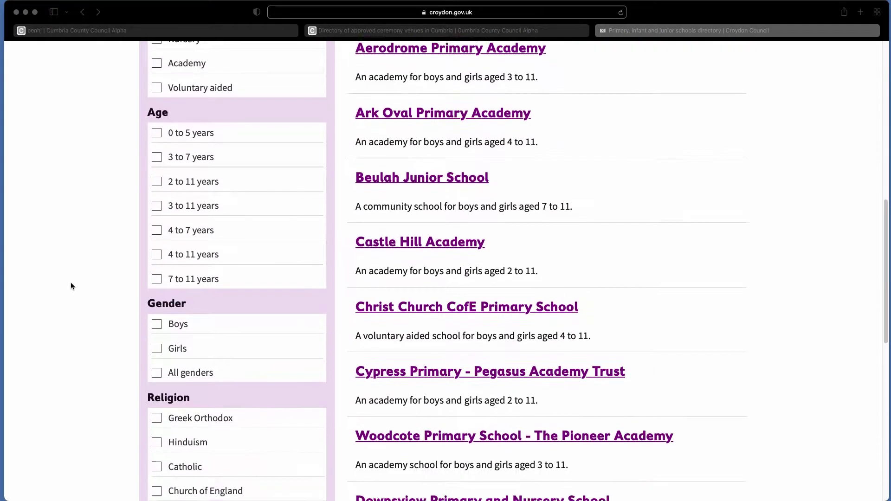
scroll(71, 282, down, 5)
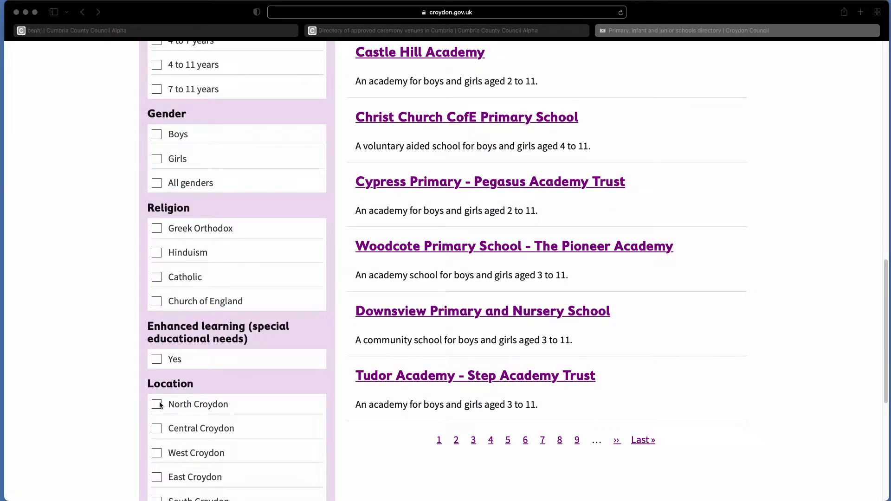
scroll(120, 397, up, 2)
scroll(122, 398, up, 8)
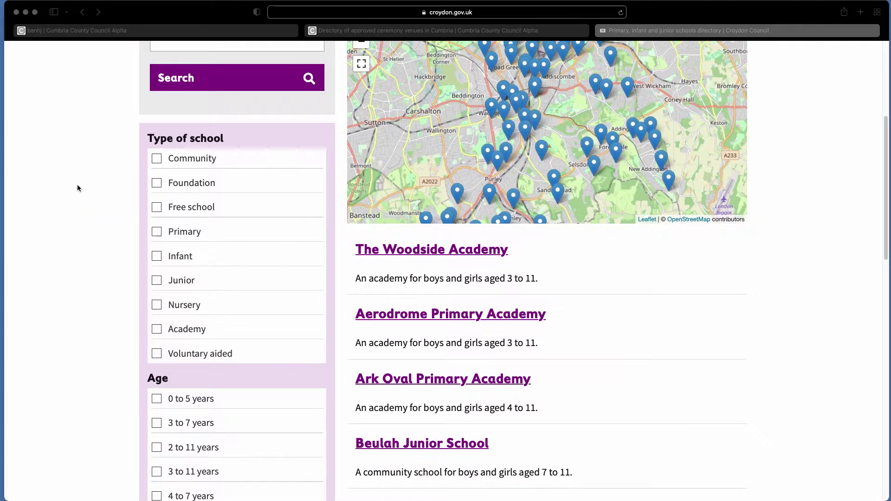
scroll(30, 202, up, 5)
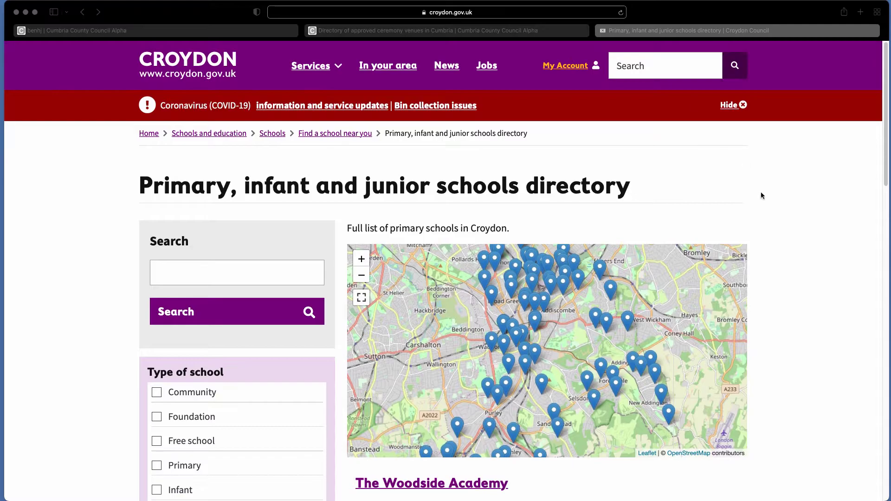
scroll(809, 318, down, 2)
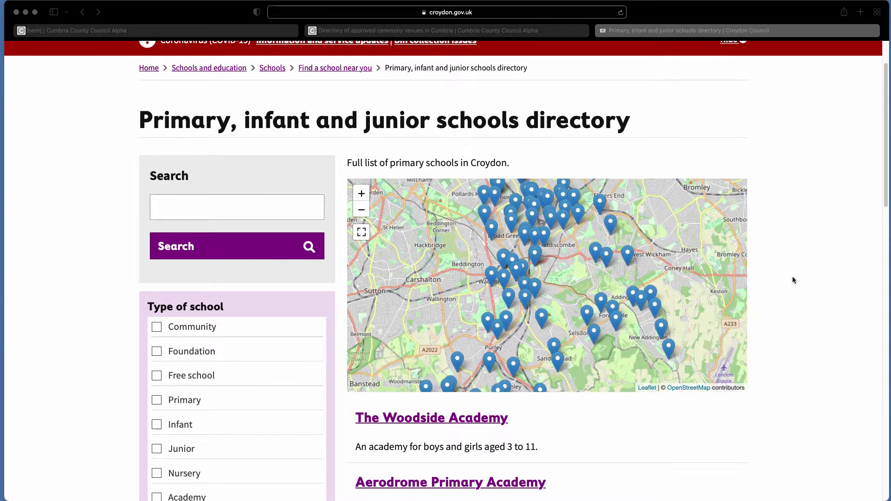
scroll(792, 278, down, 3)
scroll(792, 279, down, 3)
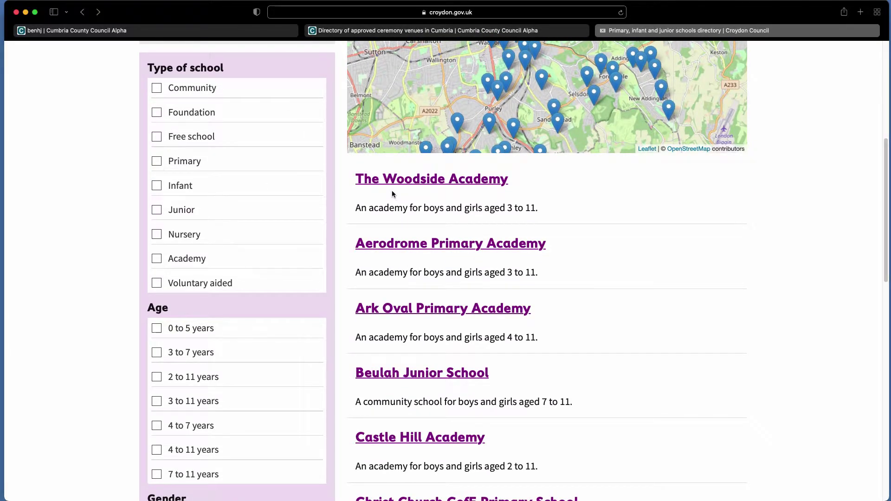
click(380, 182)
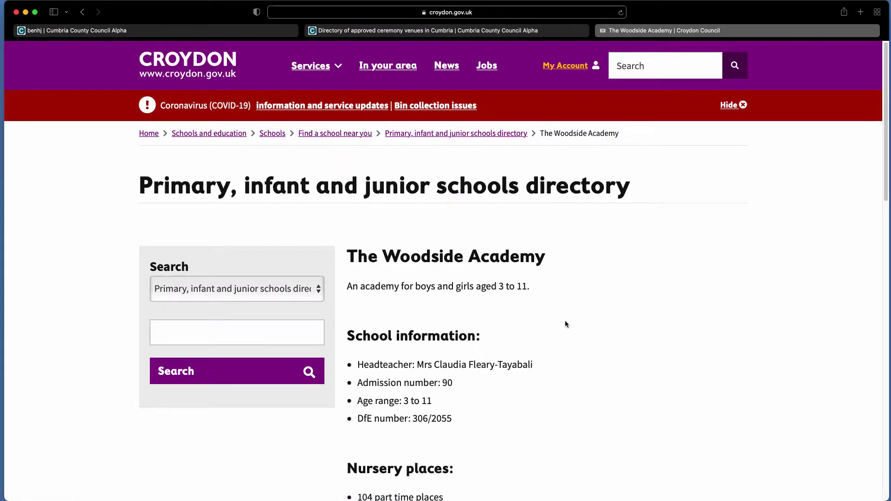
Step: Review the academy's details and map, then return to the schools directory list
scroll(565, 324, down, 8)
scroll(565, 324, down, 7)
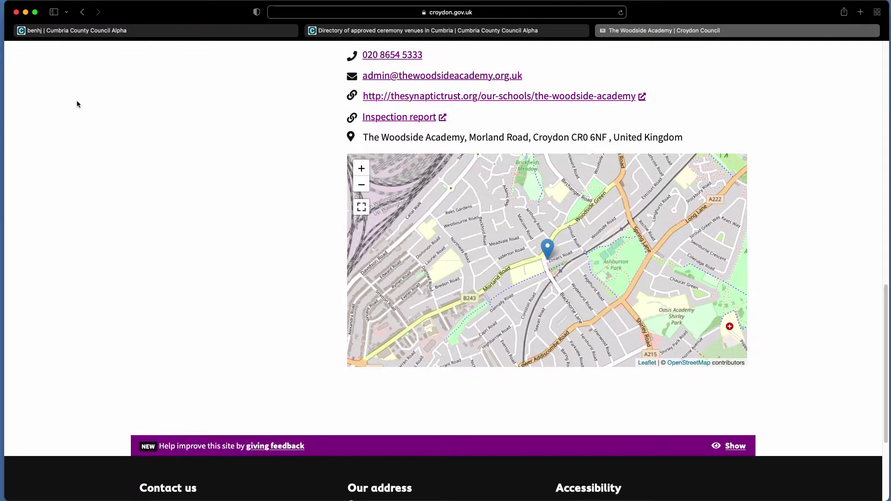
click(84, 12)
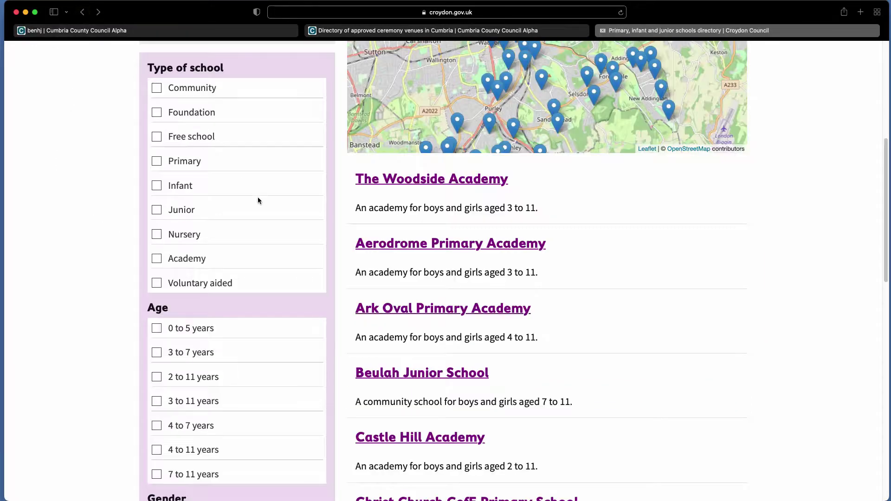
scroll(698, 225, up, 7)
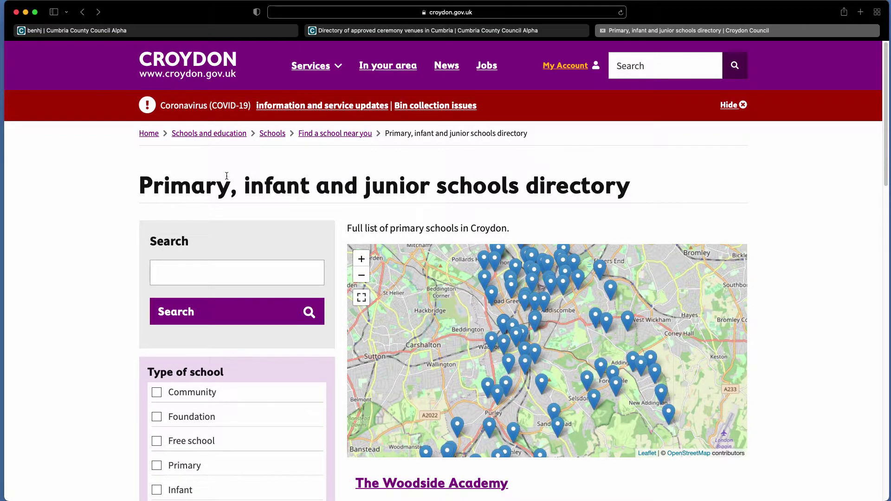
Step: Reveal the Cumbria site's Manage admin menu, recheck the Croydon directory, then return to Cumbria
click(140, 32)
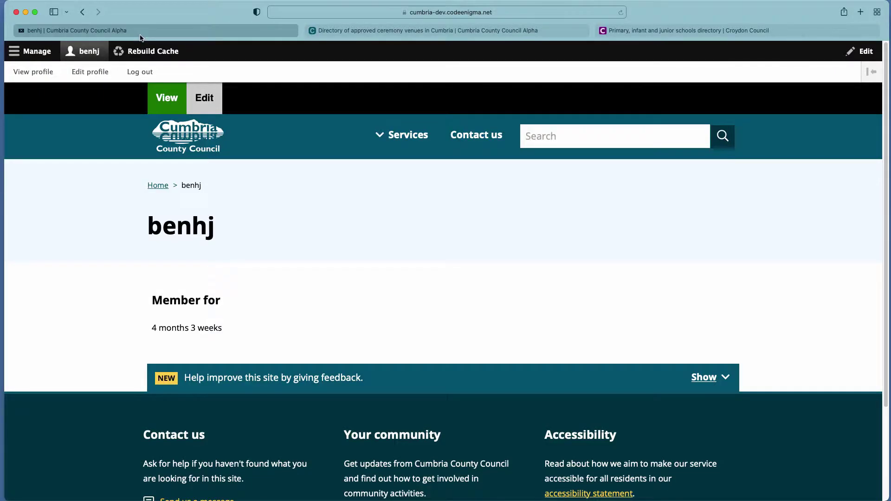
click(28, 52)
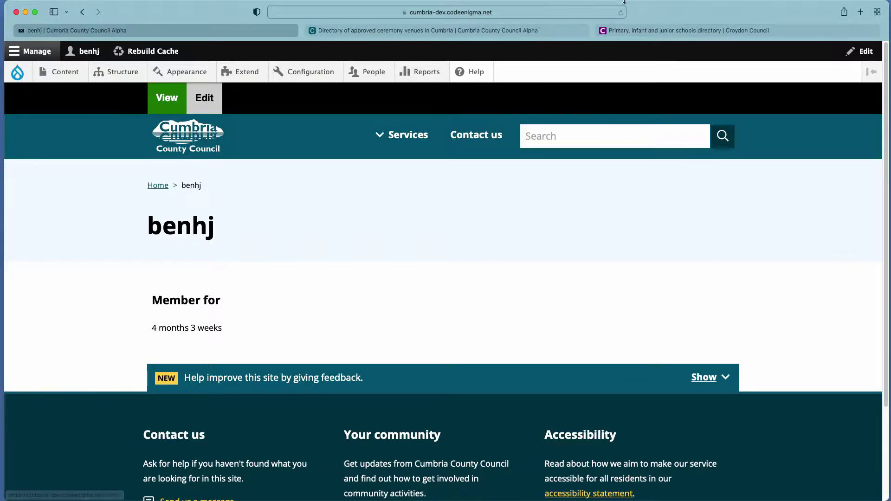
click(649, 33)
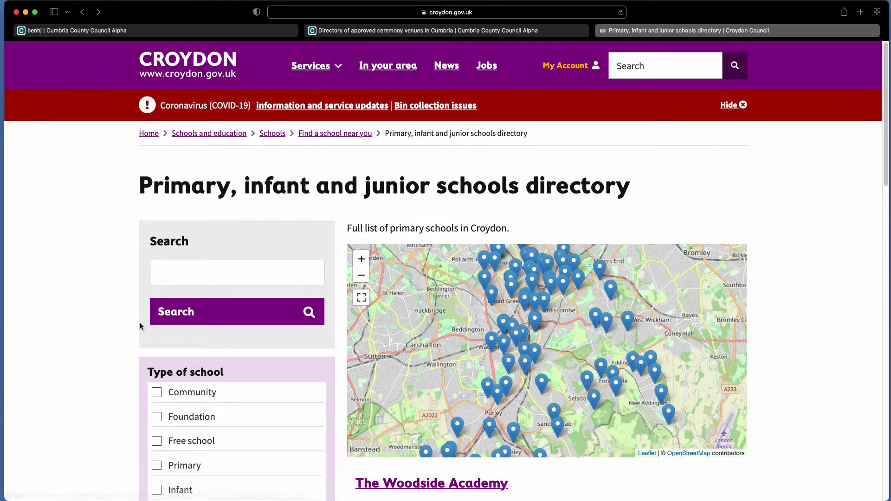
scroll(82, 324, down, 2)
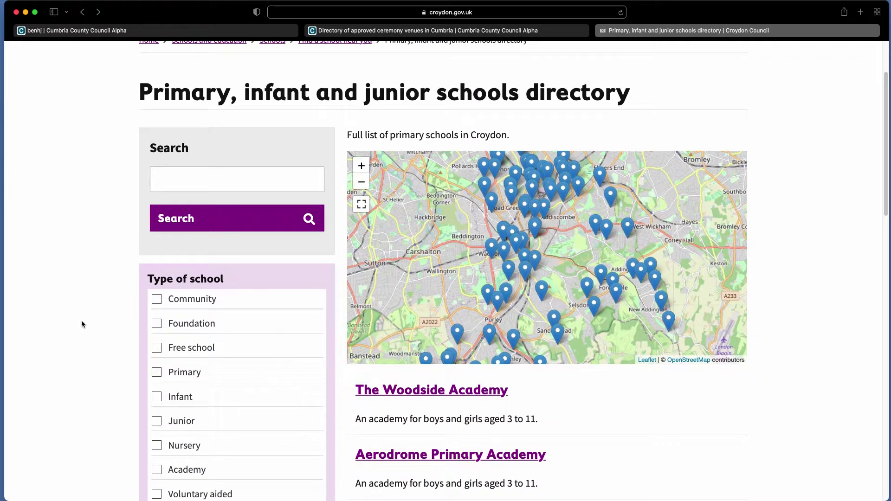
scroll(82, 324, down, 2)
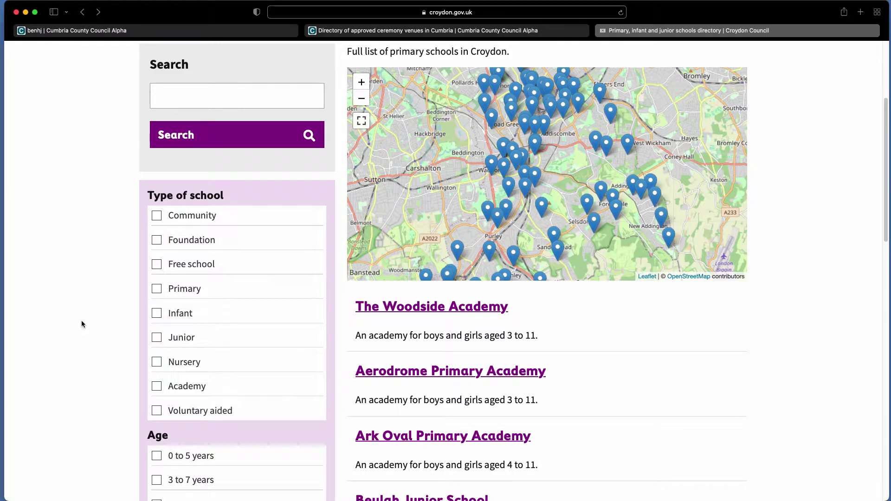
scroll(82, 323, down, 2)
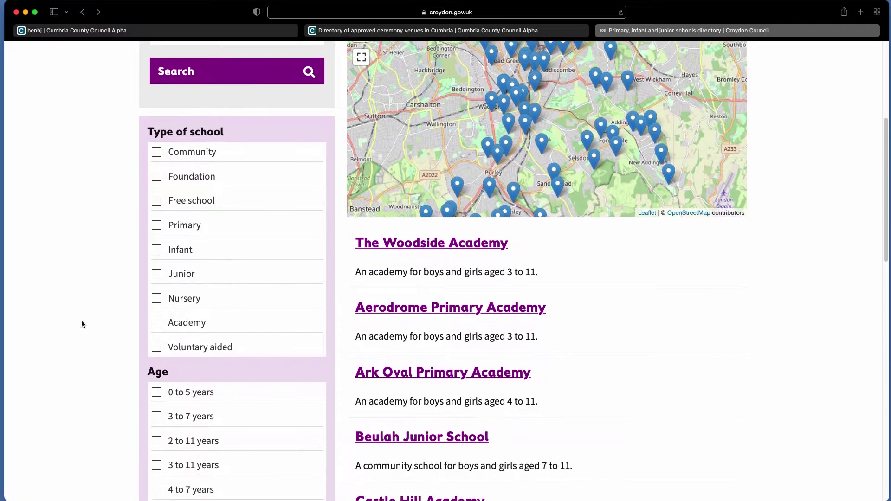
scroll(64, 338, down, 10)
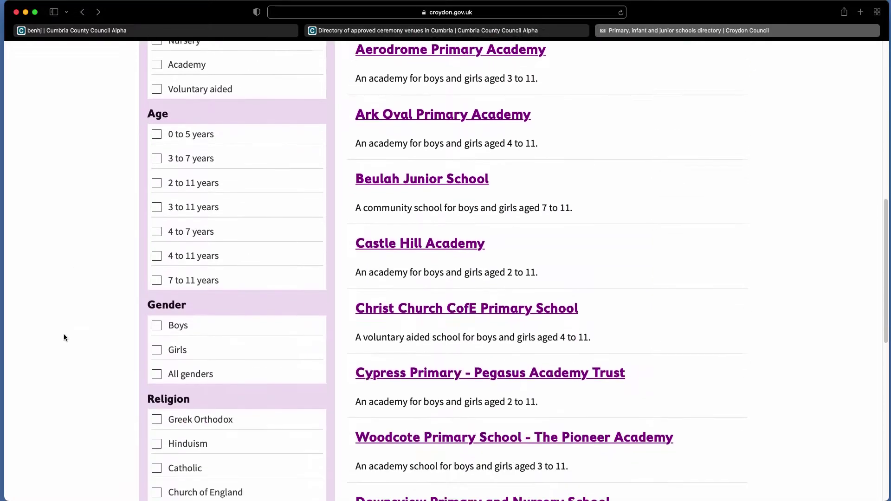
scroll(64, 338, down, 7)
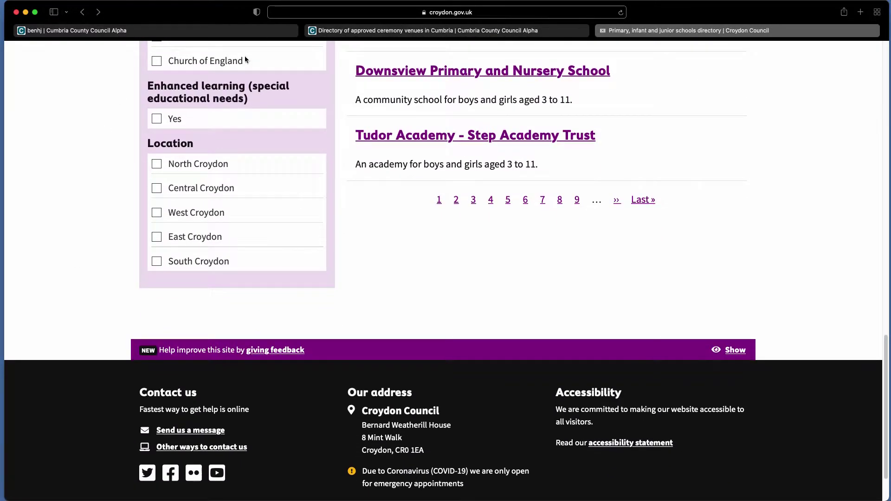
scroll(66, 184, up, 14)
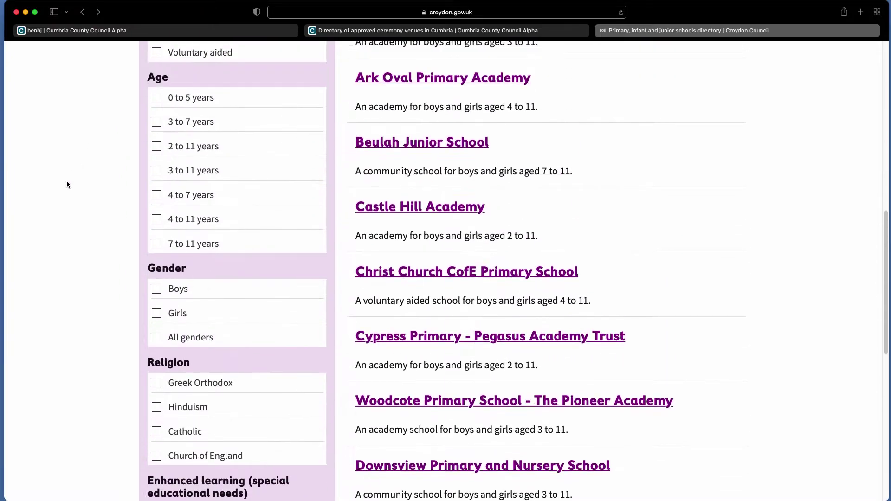
click(82, 30)
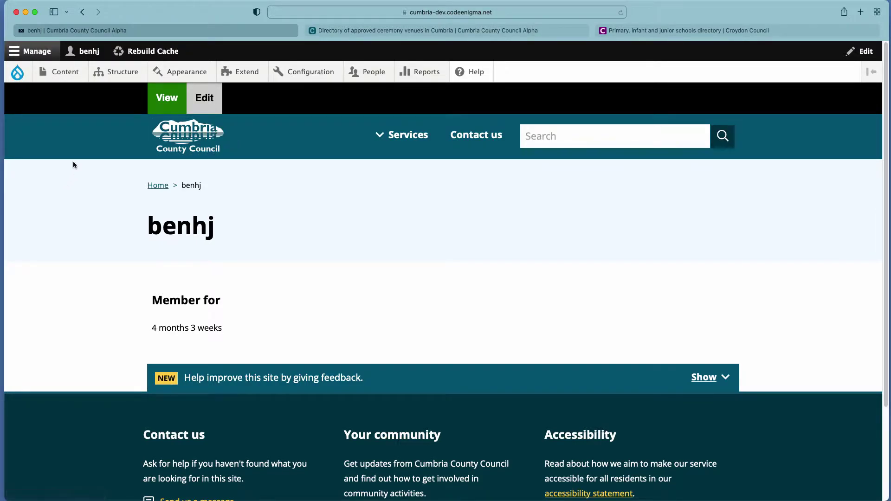
Step: Open Directory facets from the Content menu and review the location and building-type facets
mouse_move(63, 74)
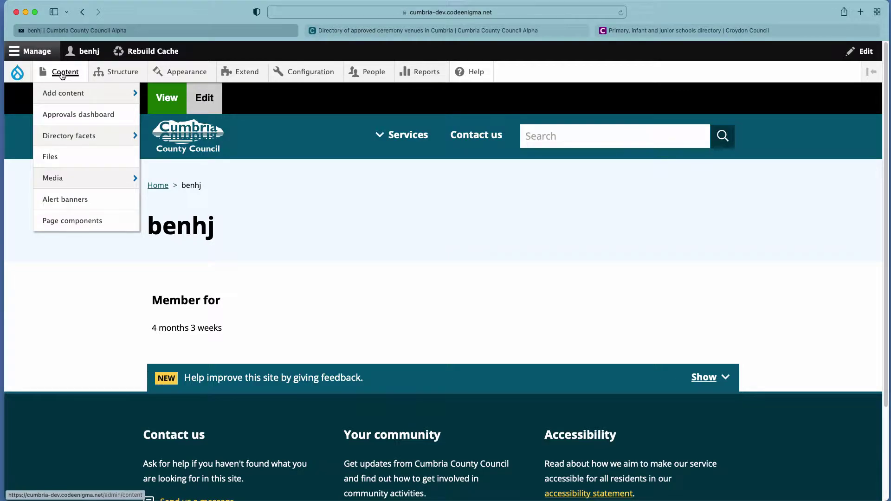
click(52, 136)
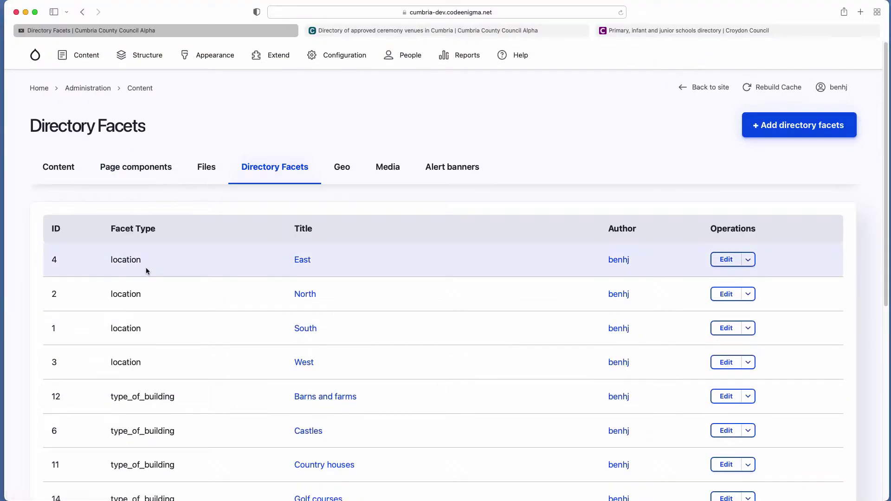
scroll(146, 271, down, 4)
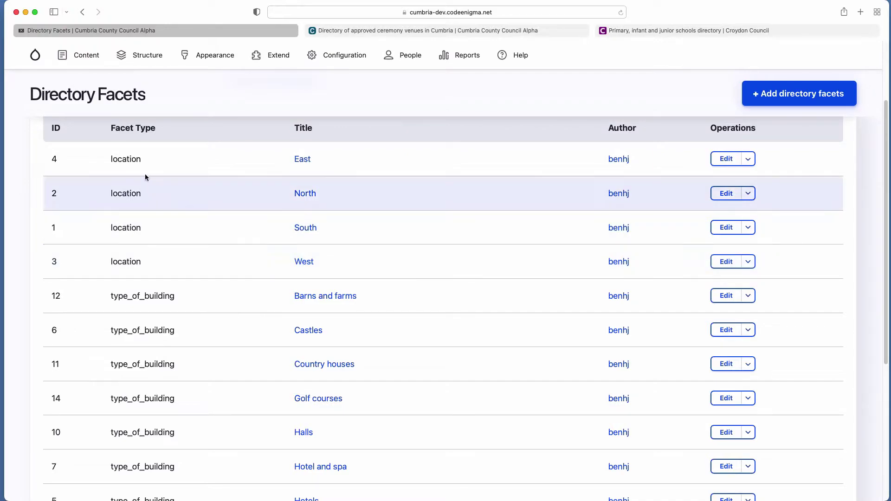
scroll(129, 224, up, 1)
scroll(129, 224, up, 5)
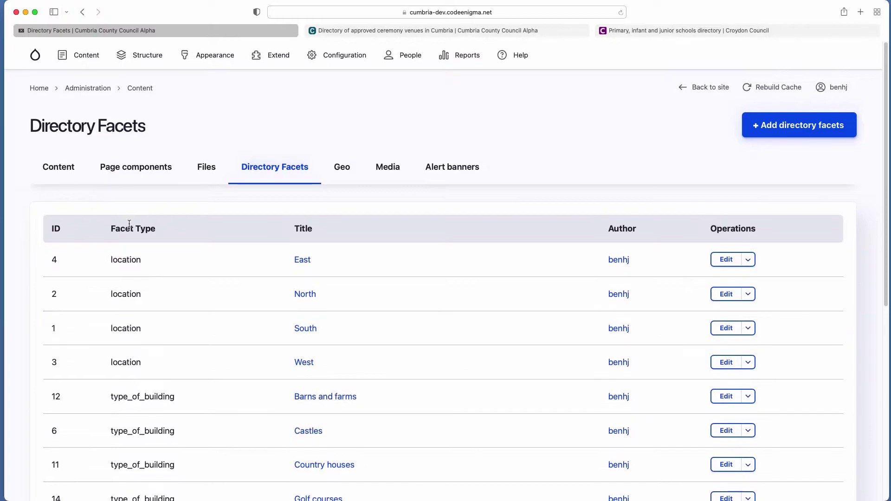
mouse_move(86, 53)
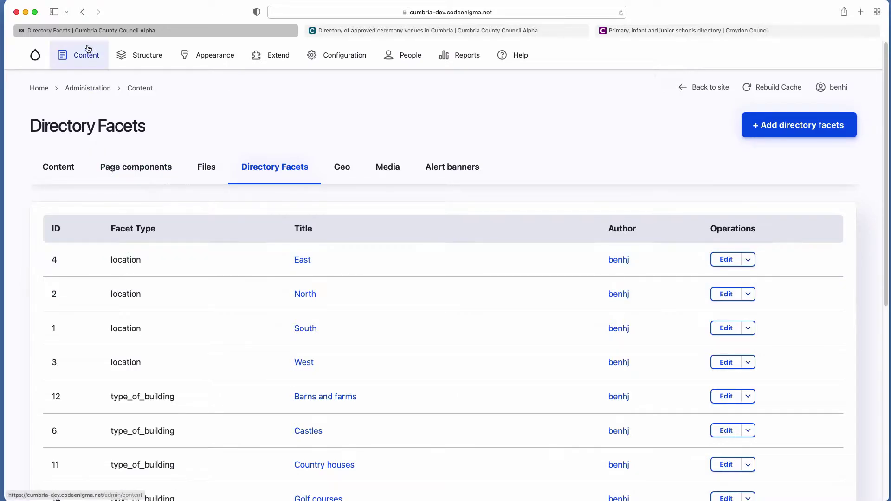
Step: Add and save a new directory facet type labelled 'Facilities'
mouse_move(95, 138)
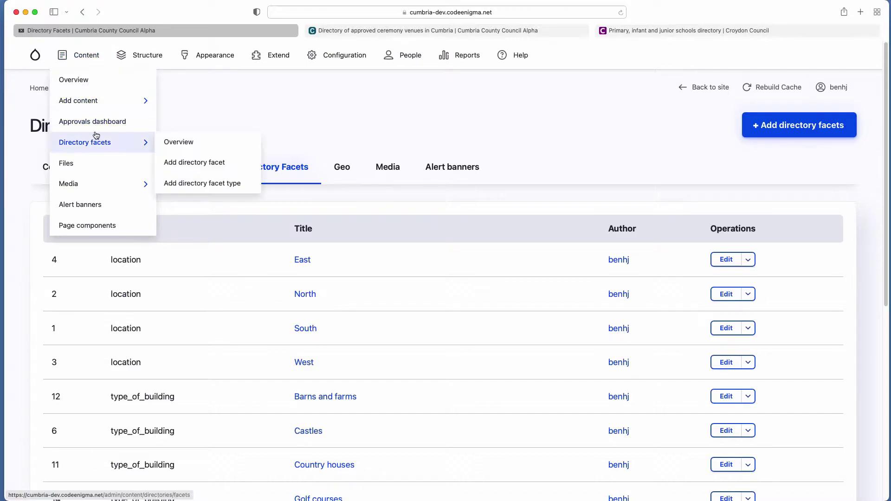
click(202, 185)
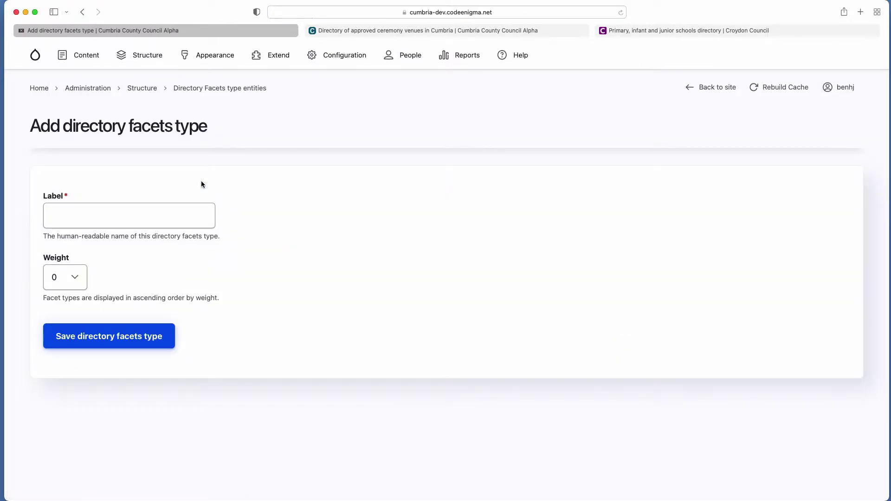
click(87, 223)
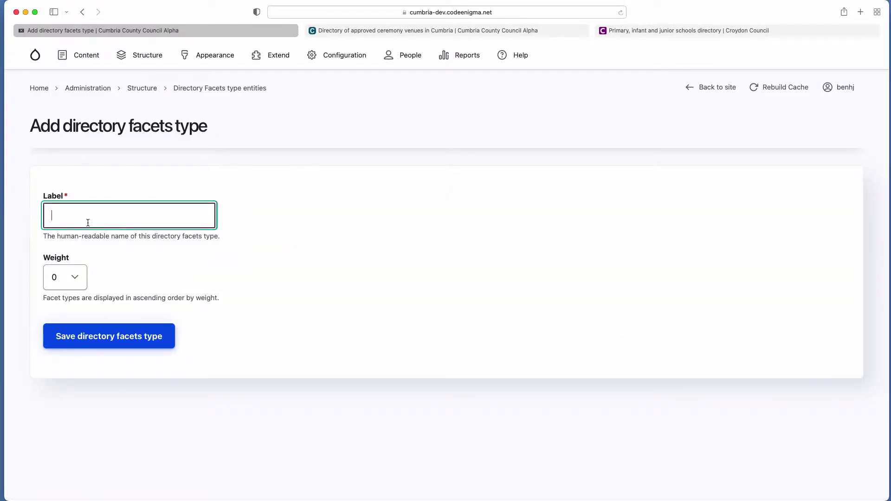
text(Facilities)
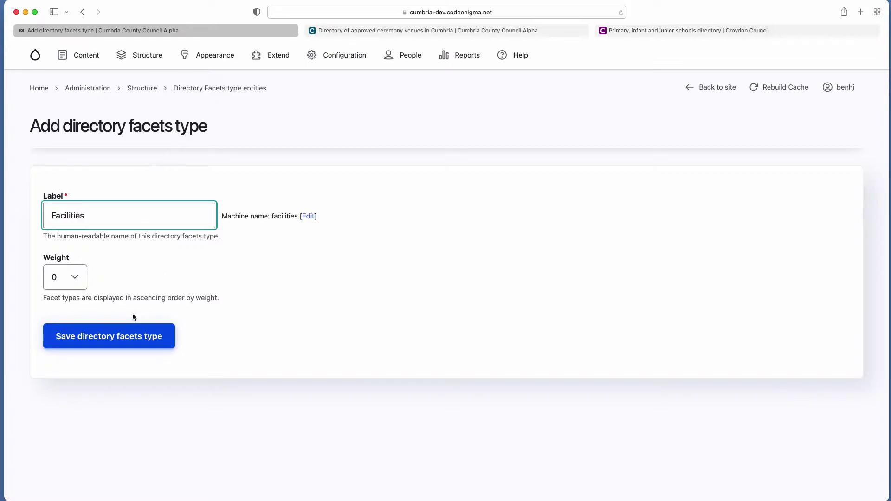
click(113, 334)
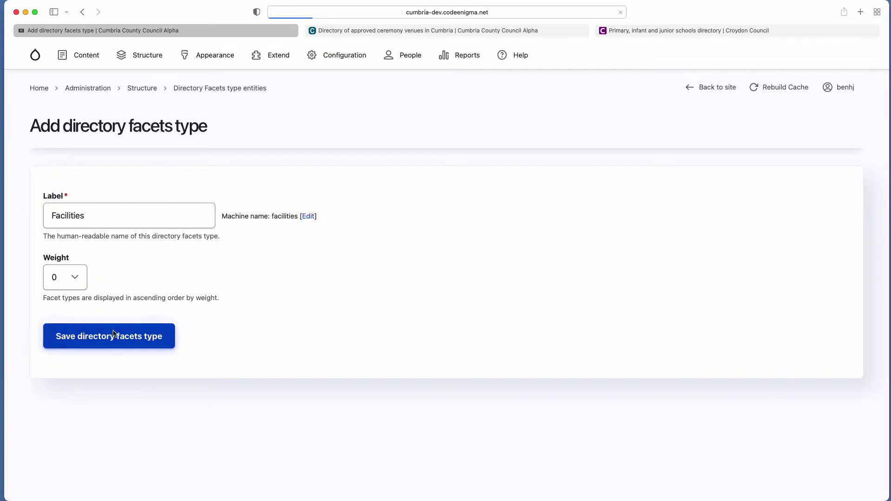
scroll(113, 330, down, 3)
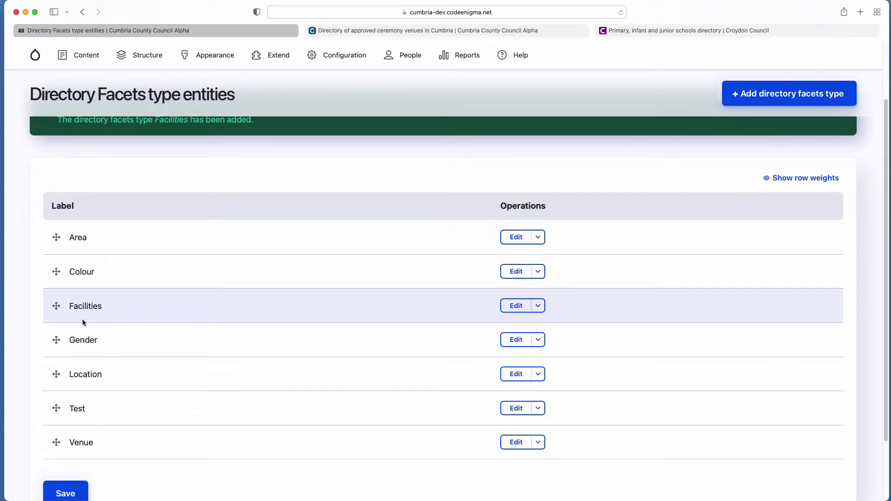
scroll(82, 319, down, 3)
Step: Save the facet type order, then create a Facilities facet titled 'Basketball courts'
click(65, 420)
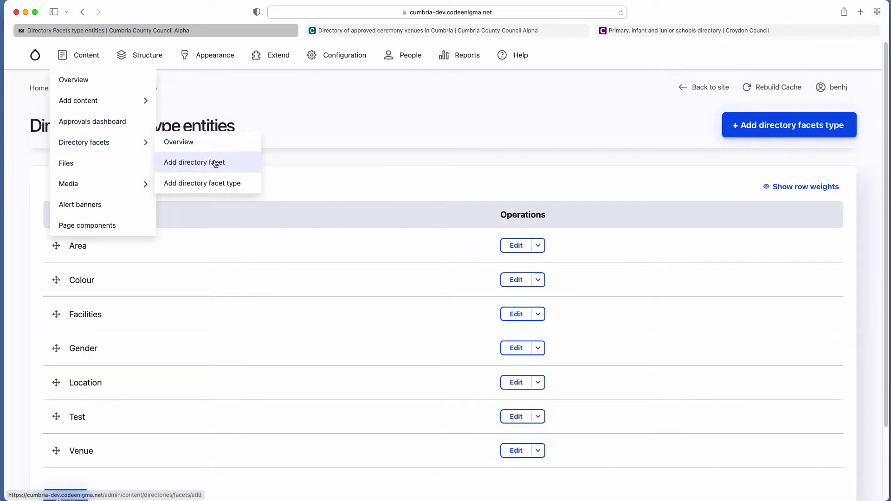
click(215, 162)
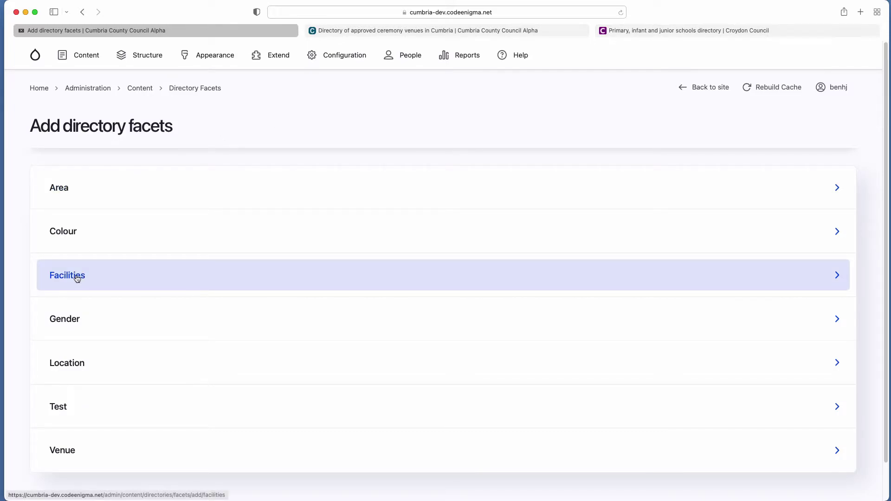
click(67, 275)
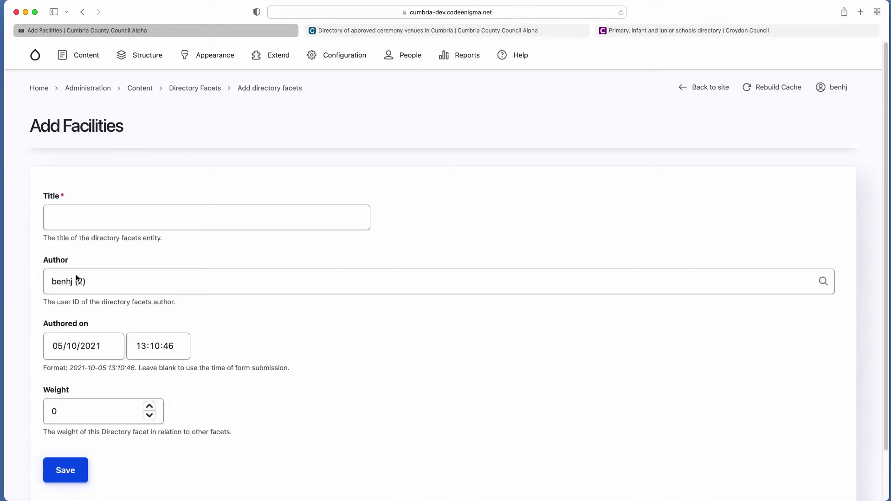
click(78, 218)
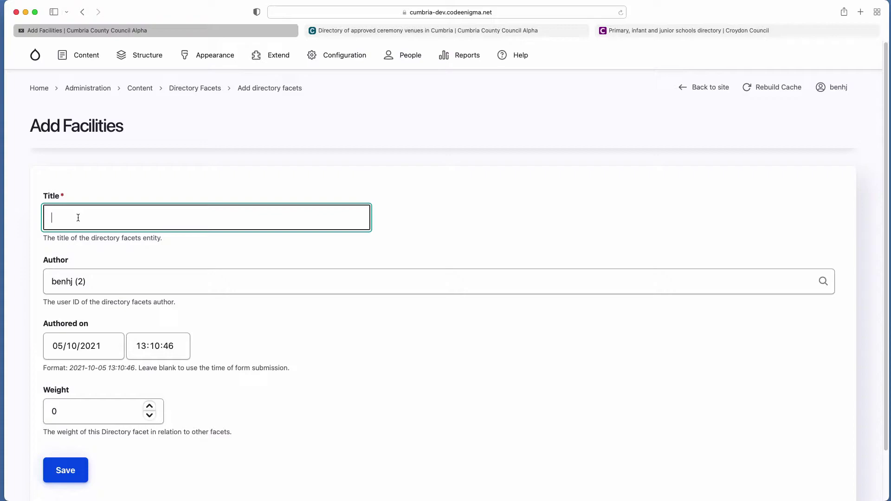
text(Basket)
text(courts)
click(72, 477)
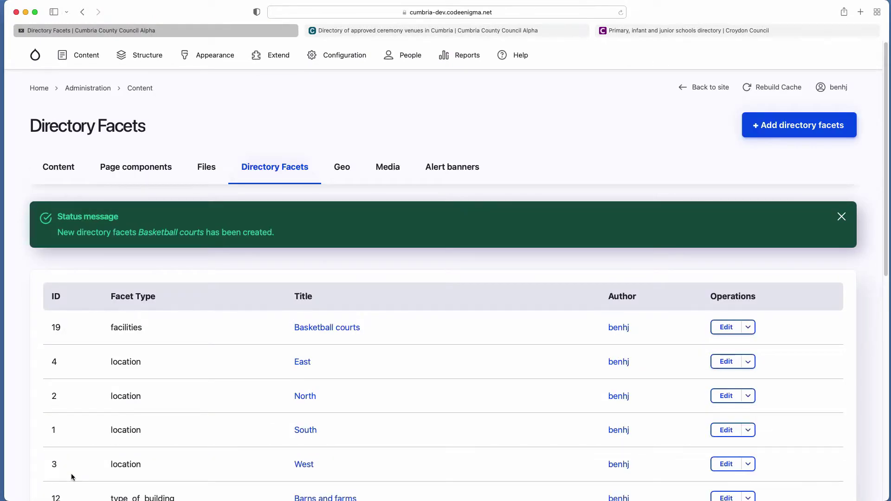
scroll(191, 288, down, 2)
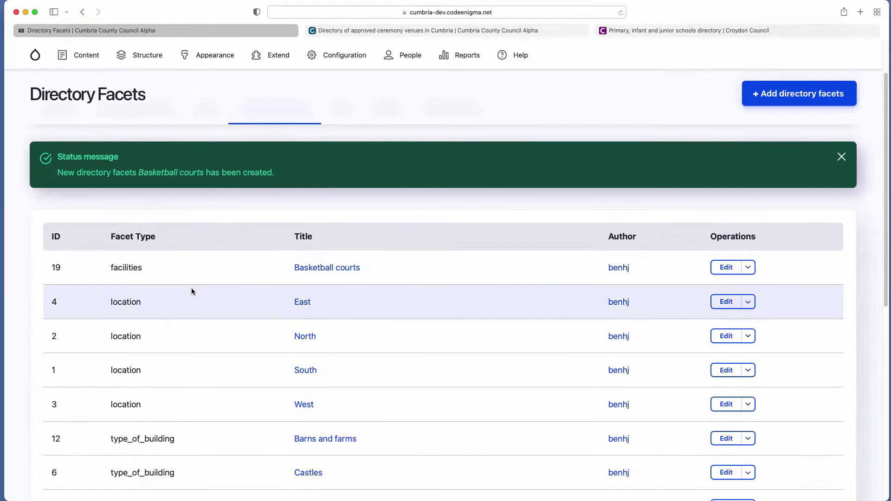
scroll(191, 290, up, 2)
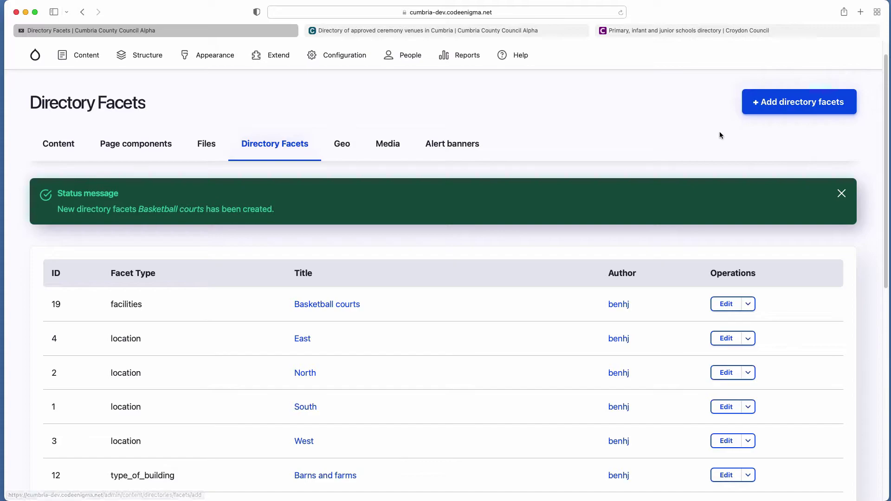
Step: Create a second Facilities facet titled 'Parking' and save it
click(783, 104)
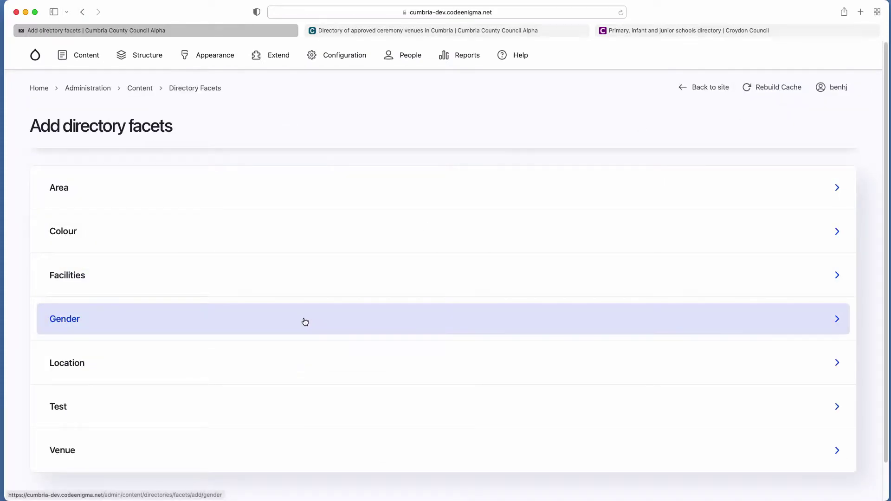
click(63, 273)
click(88, 208)
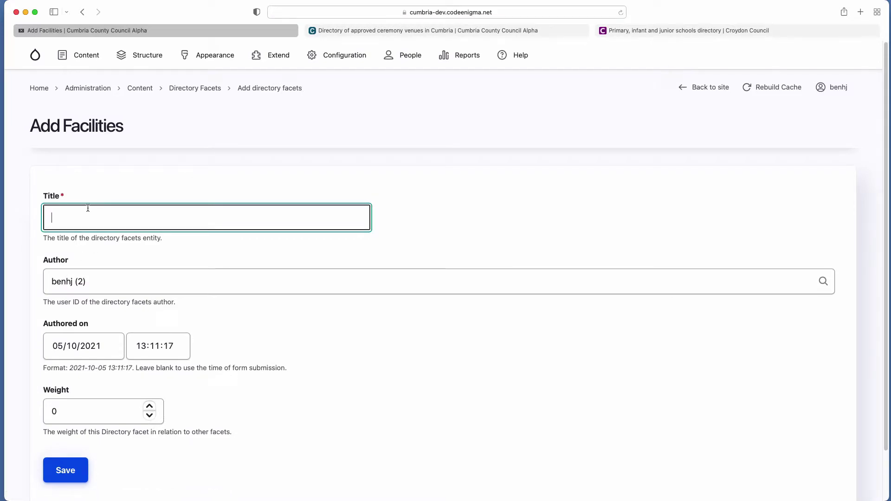
text(Parking)
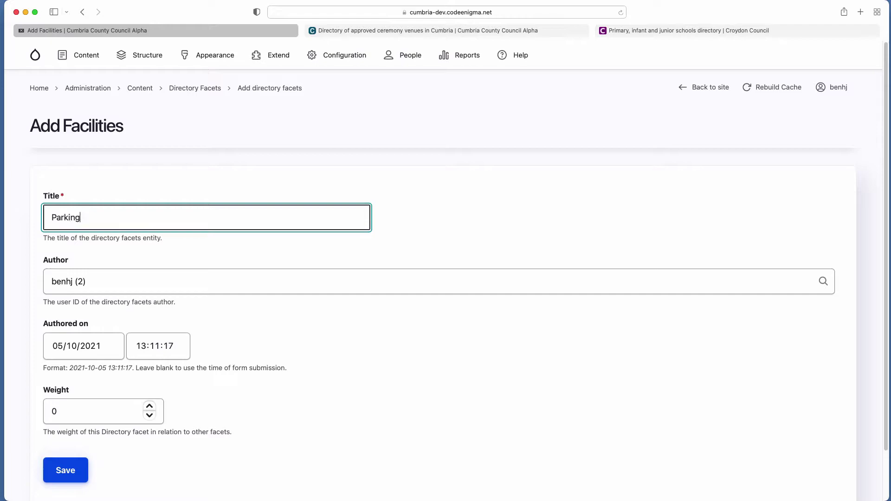
click(71, 473)
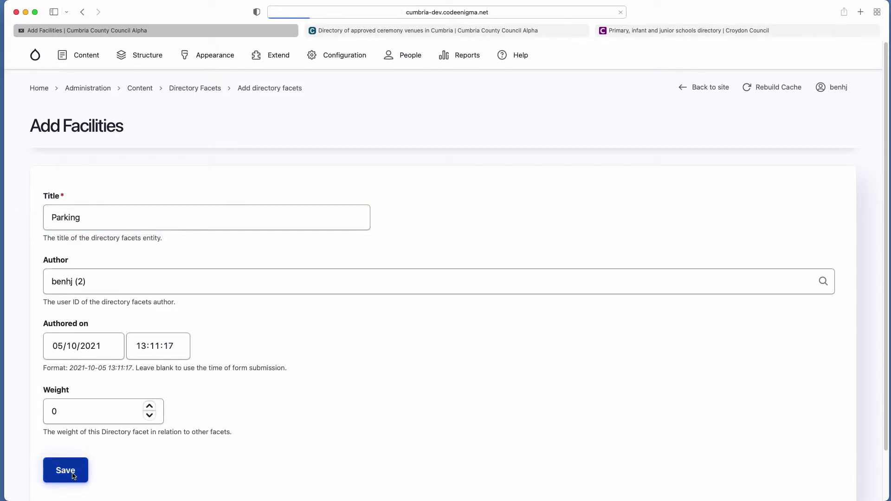
scroll(188, 329, down, 3)
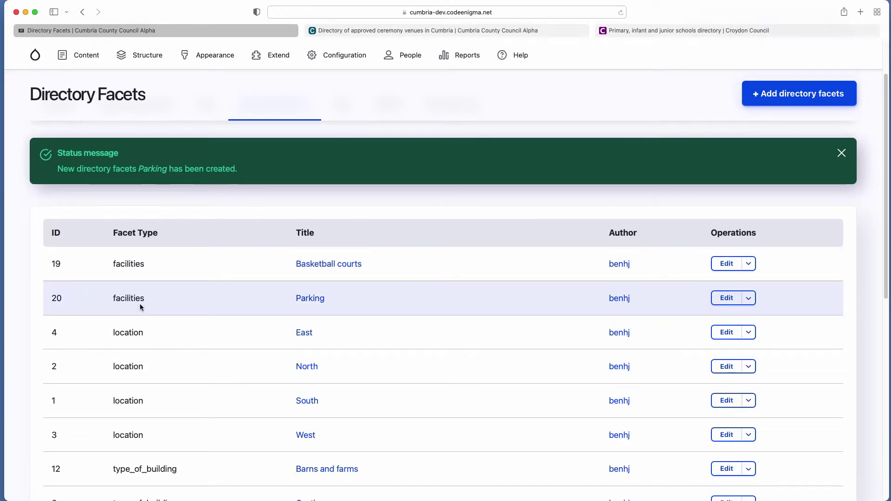
scroll(140, 303, up, 2)
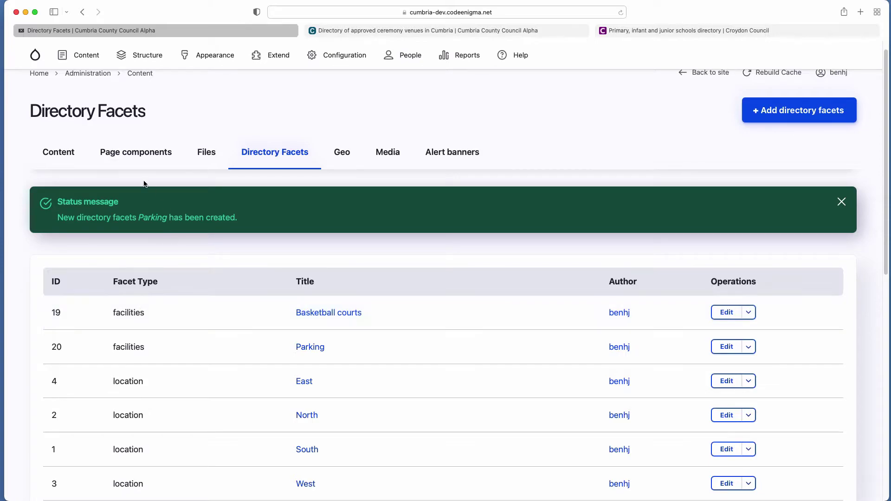
scroll(130, 172, up, 1)
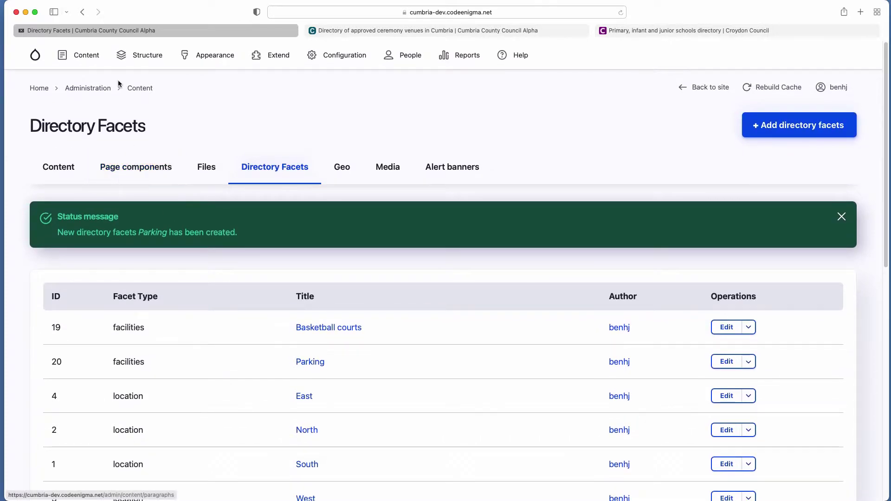
Step: Filter the content list to content type Directory channel, showing the two Cumbria channels
mouse_move(89, 63)
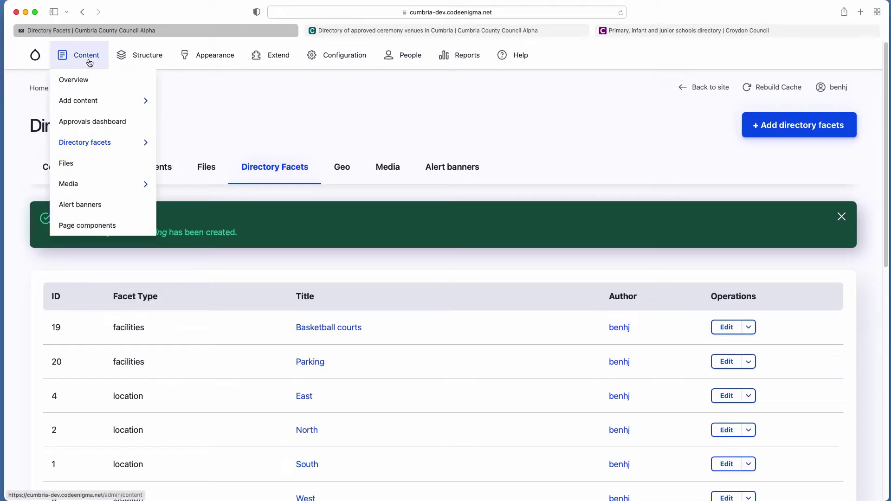
click(90, 62)
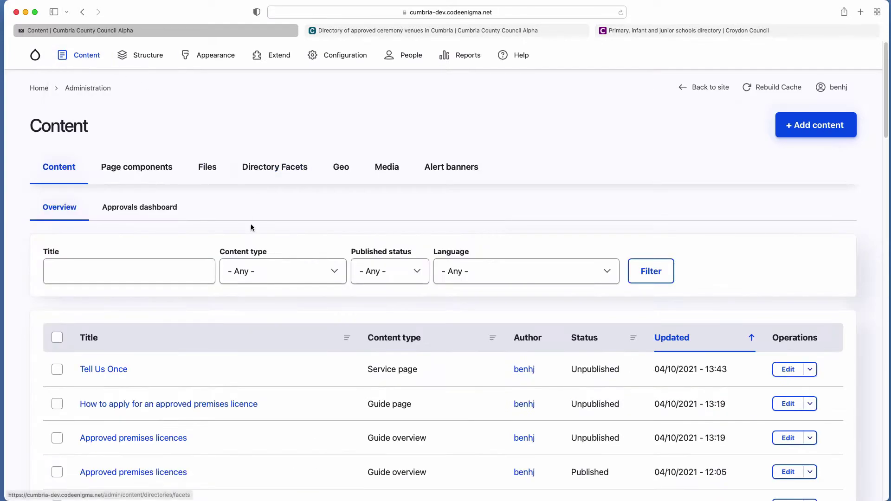
click(262, 276)
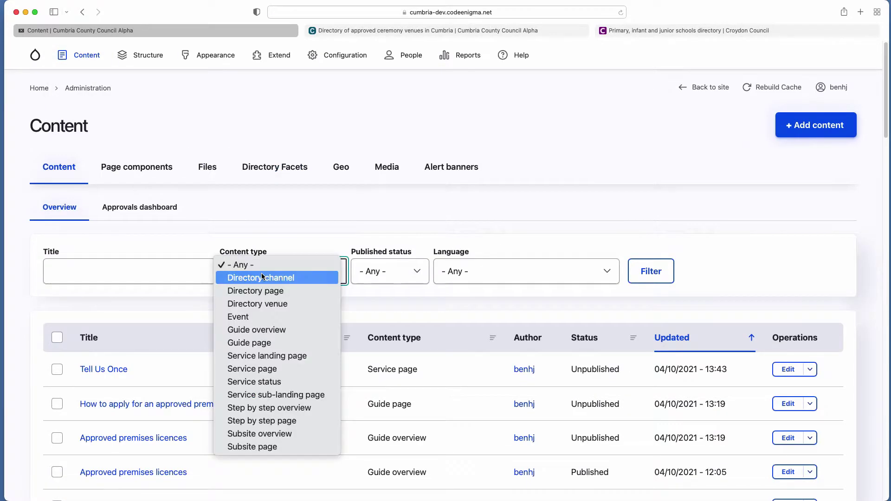
click(262, 276)
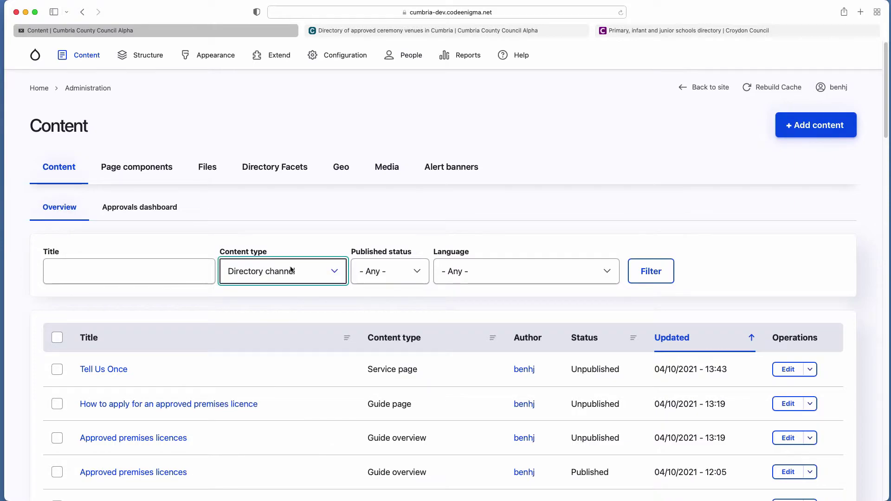
click(658, 270)
scroll(338, 363, down, 2)
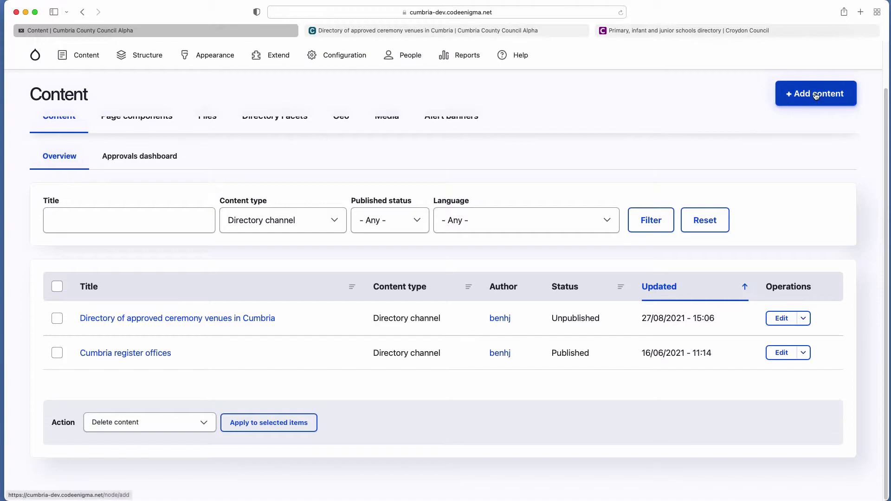
Step: Start a new directory channel titled 'Directory of parks', referencing the ceremony venues channel
mouse_move(84, 58)
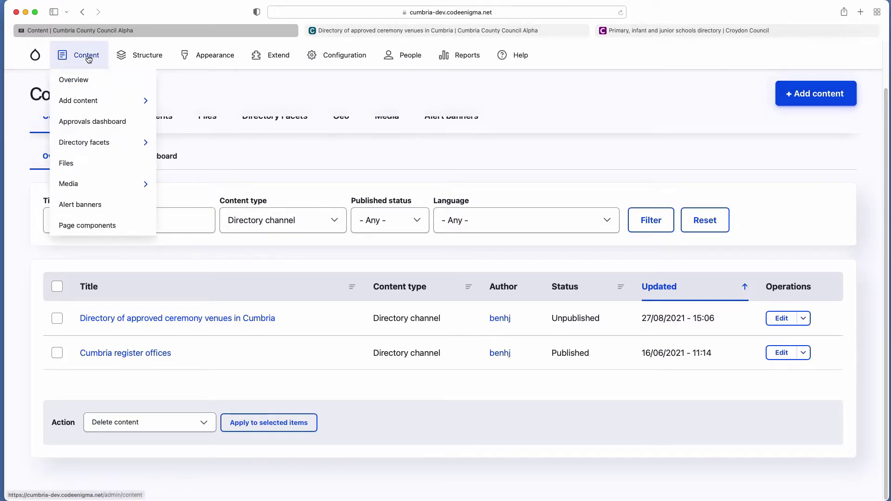
mouse_move(144, 100)
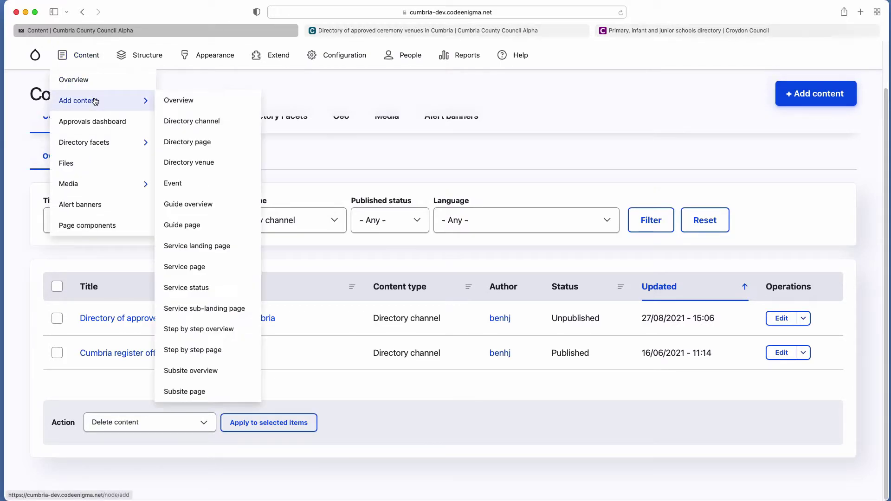
click(194, 121)
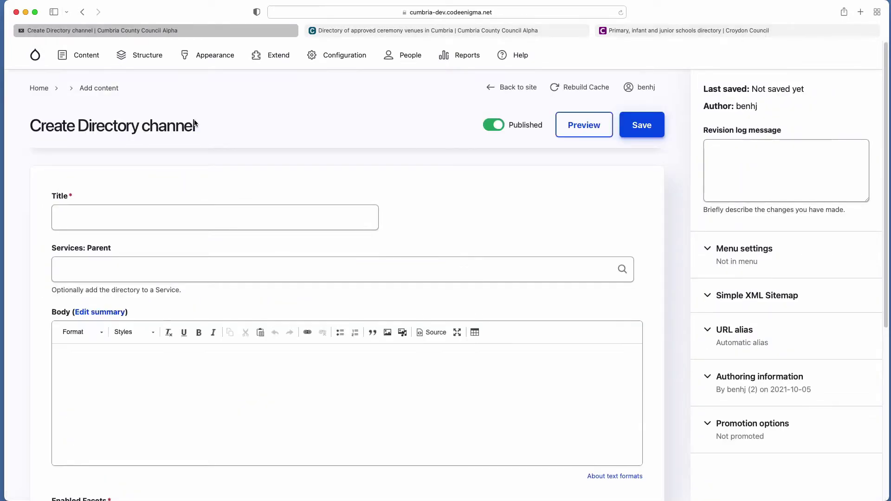
click(130, 221)
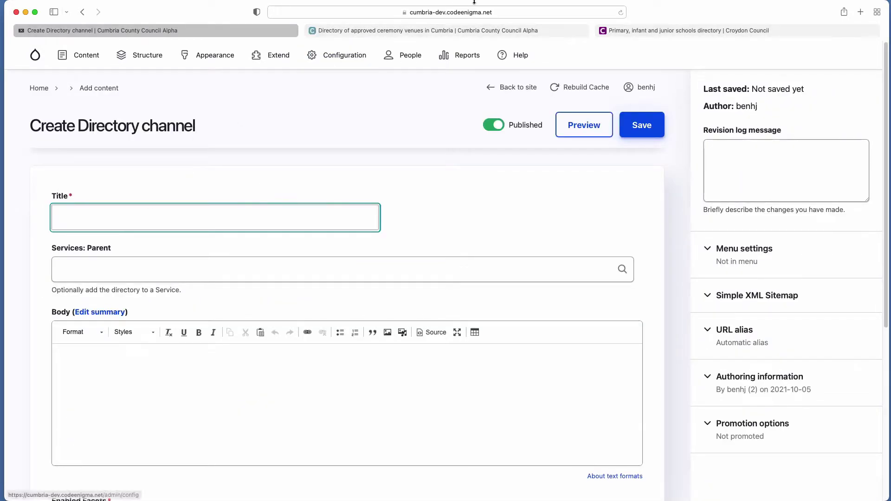
click(360, 31)
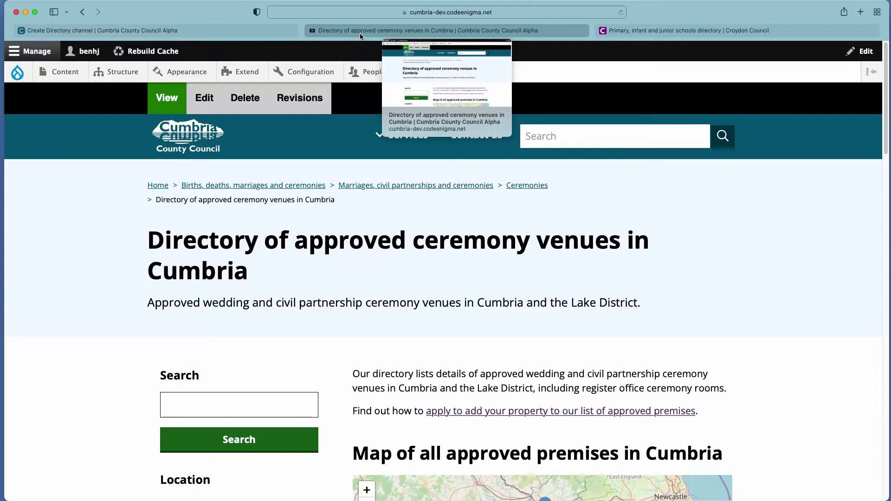
scroll(200, 263, down, 2)
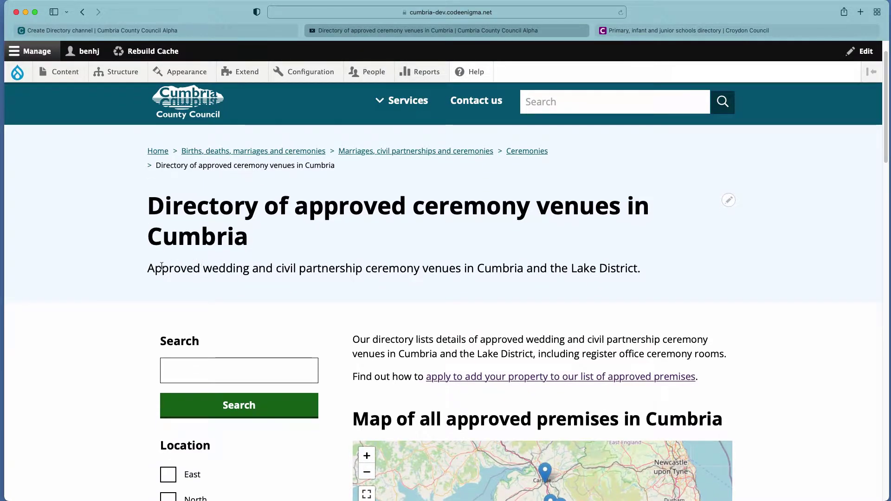
drag(250, 239, 146, 210)
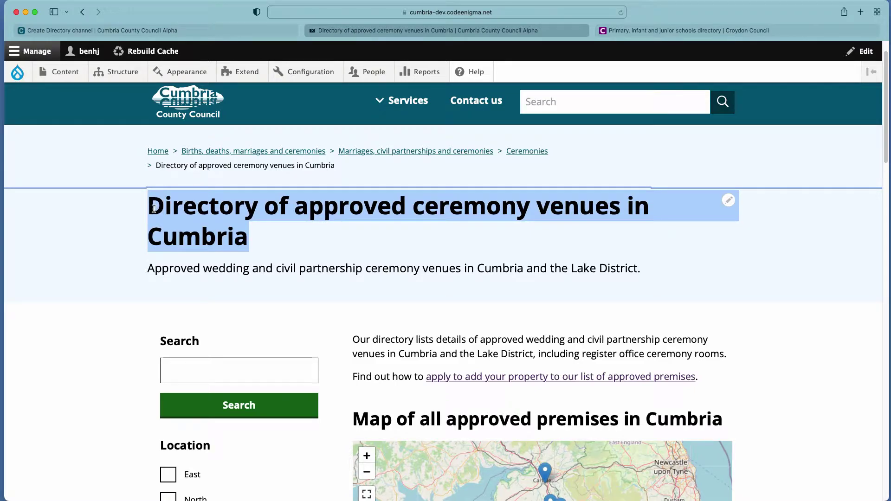
click(180, 32)
click(102, 220)
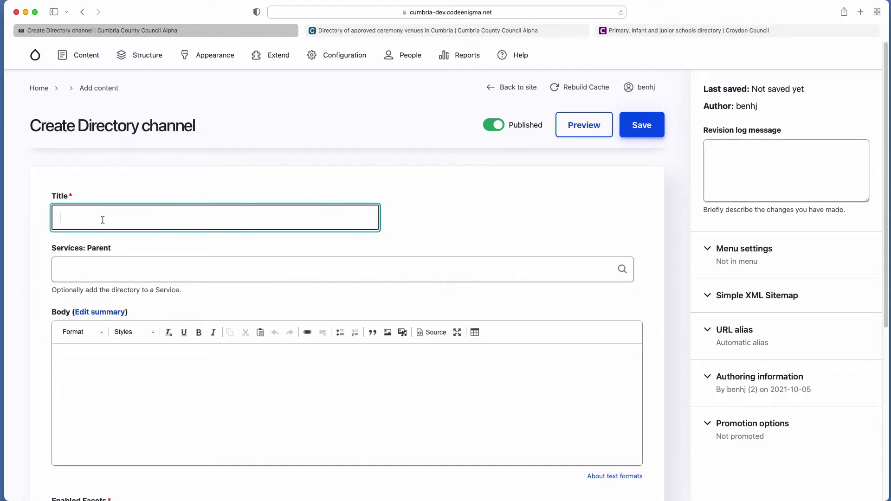
text(Direc)
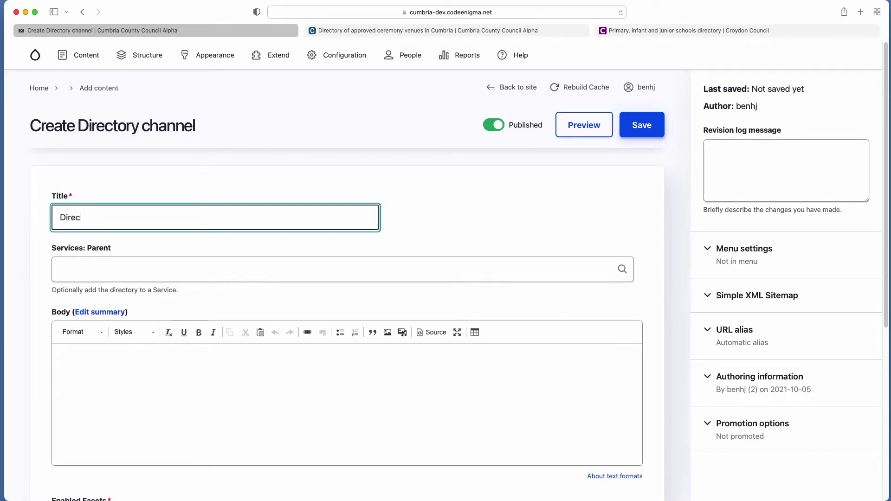
text(tory of par)
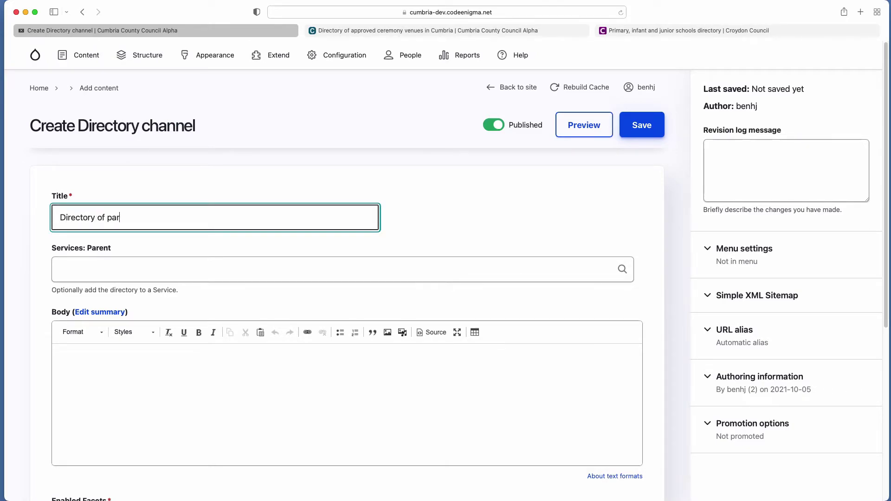
text(ks)
Step: Set the parent service to Marriages, civil partnerships and ceremonies » Ceremonies and enable the summary
click(127, 269)
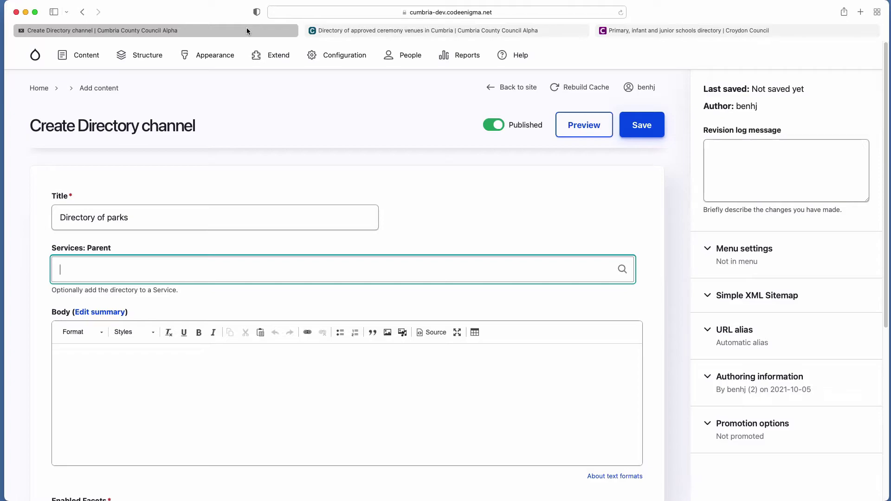
click(345, 29)
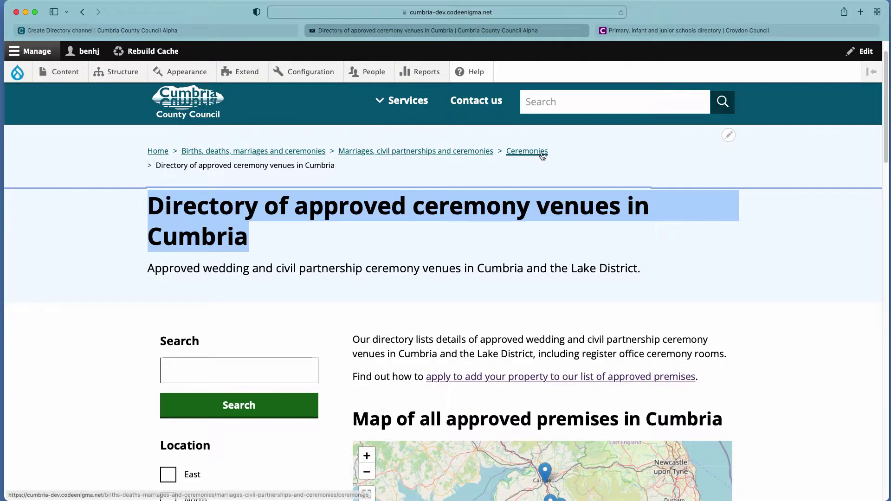
click(221, 32)
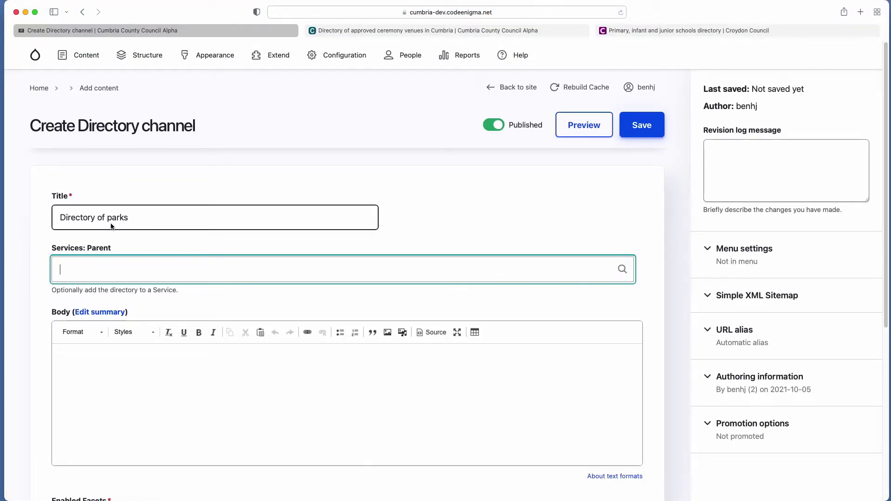
text(cerem)
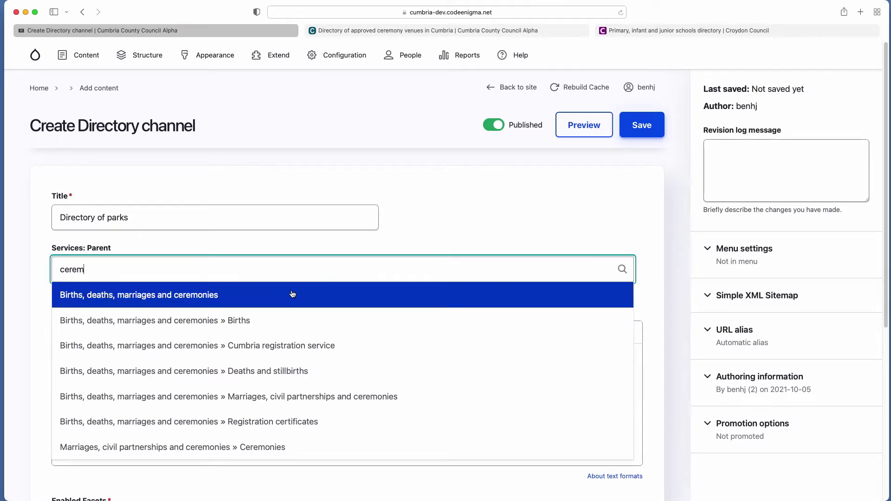
click(212, 446)
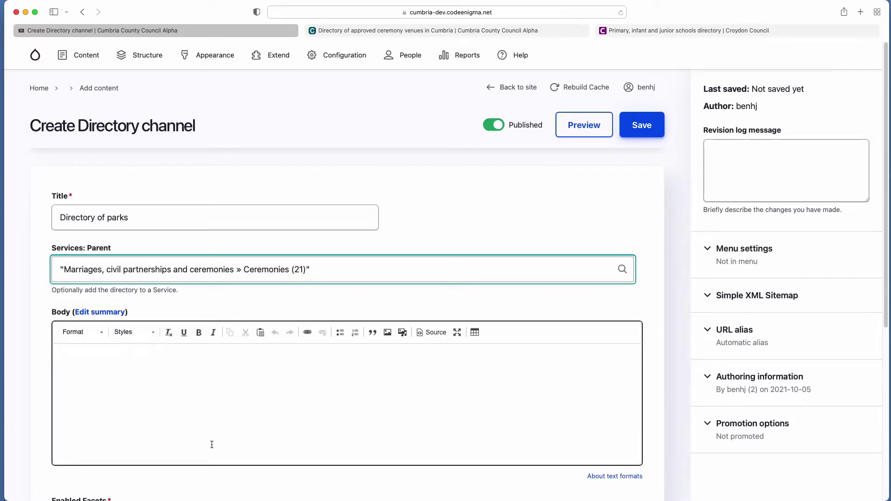
click(89, 319)
scroll(107, 386, down, 3)
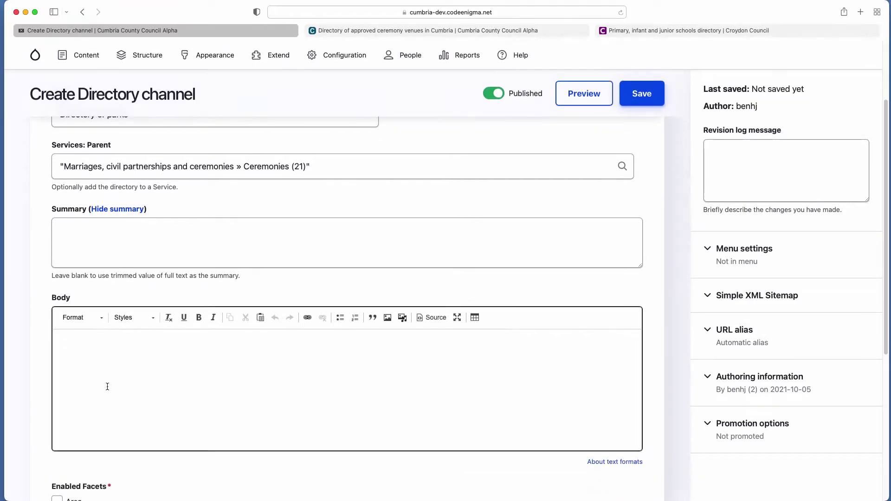
click(356, 30)
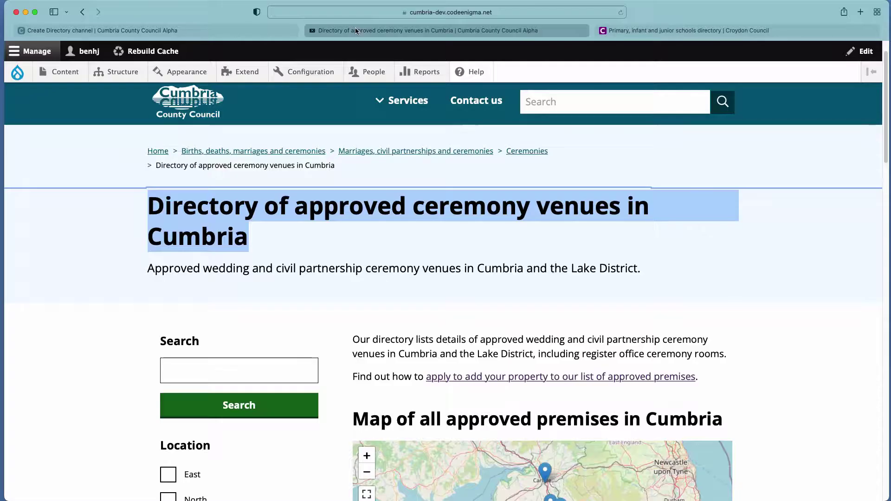
click(123, 289)
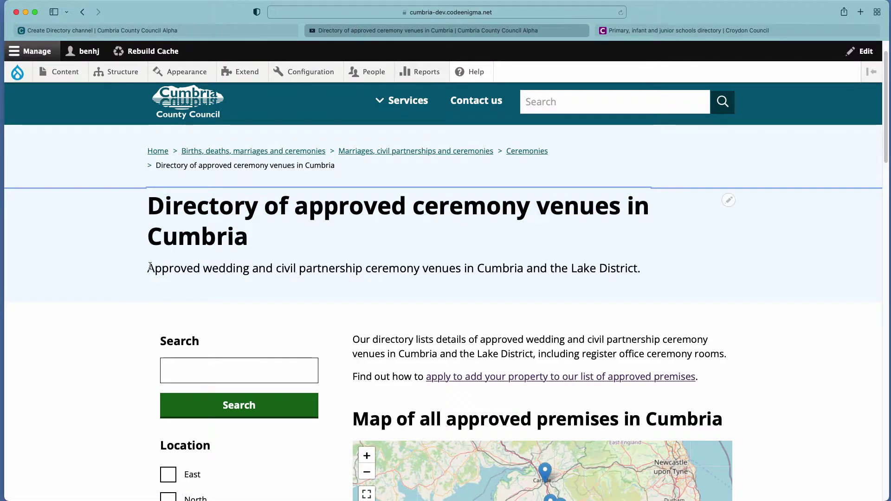
drag(149, 268, 240, 263)
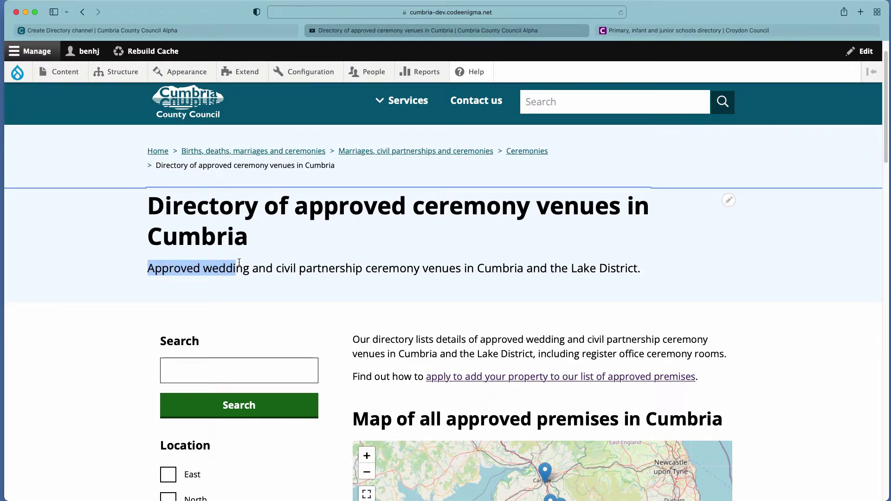
scroll(90, 266, down, 2)
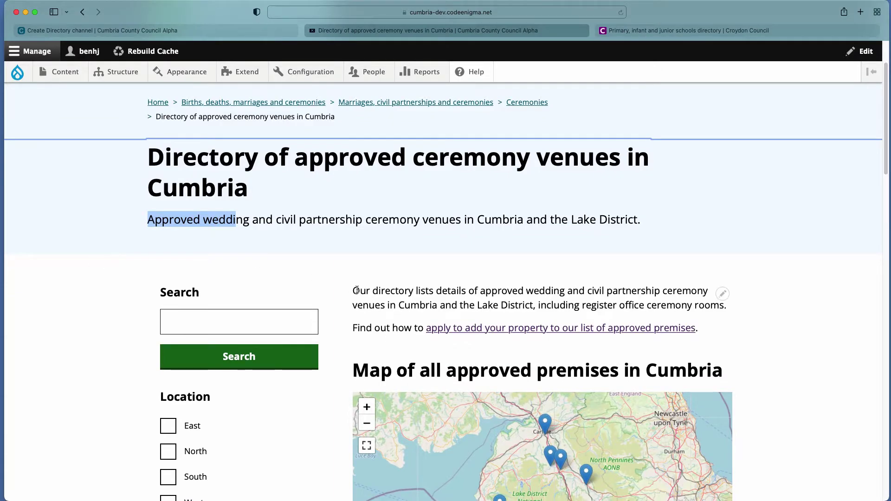
drag(357, 290, 443, 318)
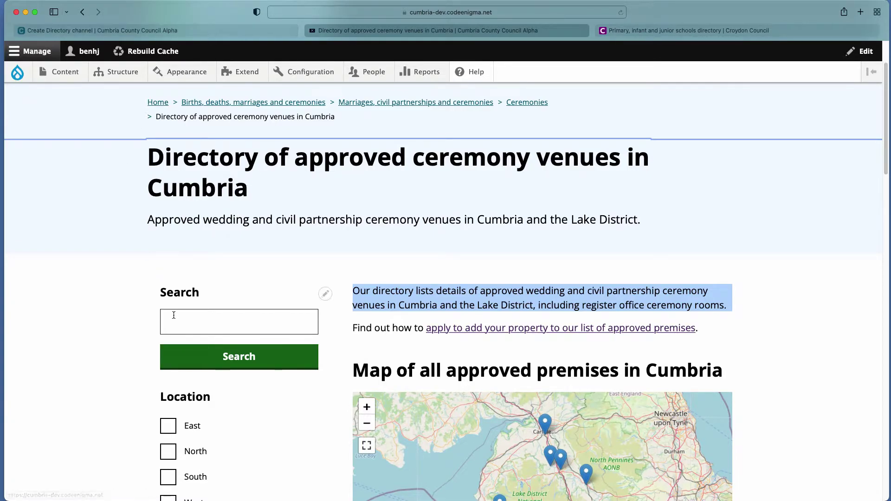
click(158, 32)
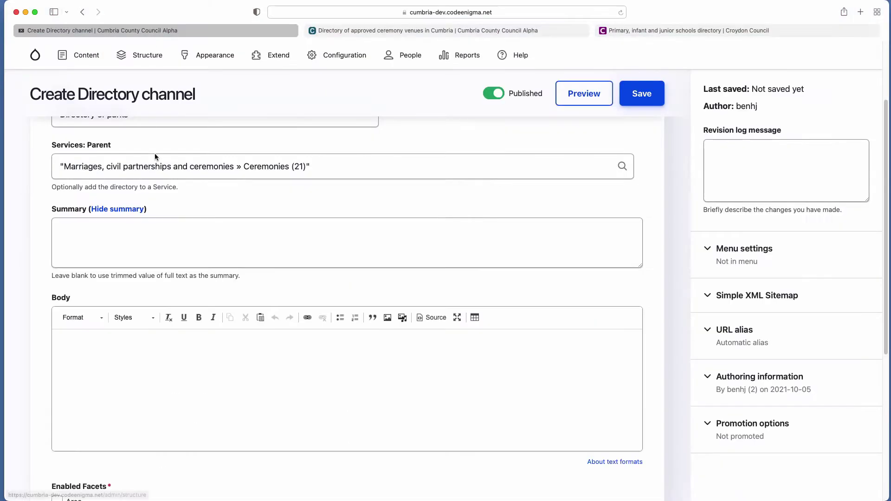
Step: Write a summary about Cumbria parks, sports facilities, parking and opening hours, with body 'Body.'
click(82, 234)
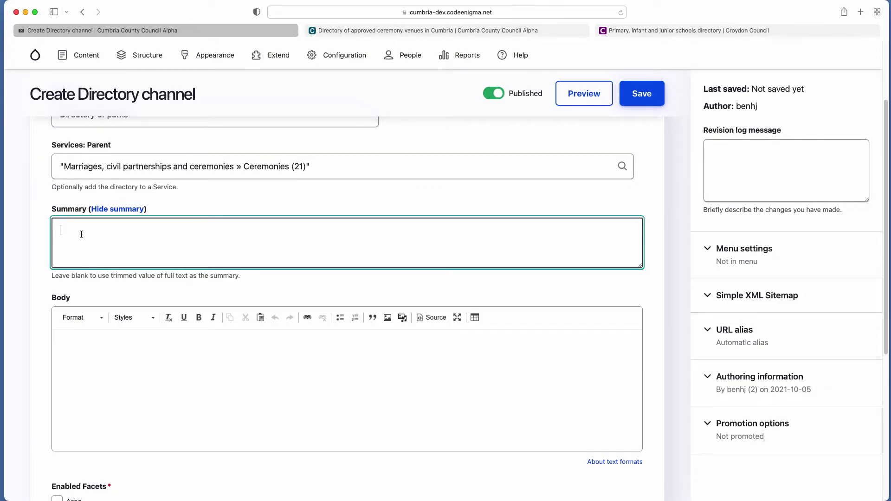
text(A directory of apr)
text(ks and open spaces in)
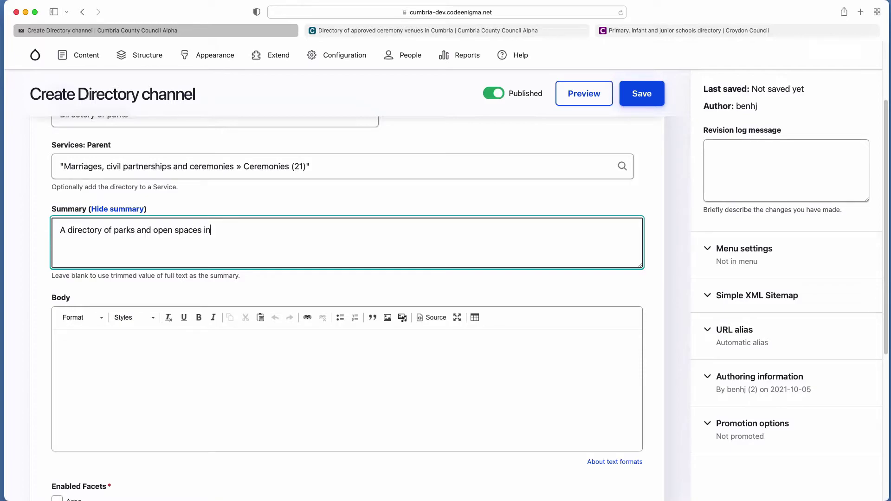
text( Cumbria, including details )
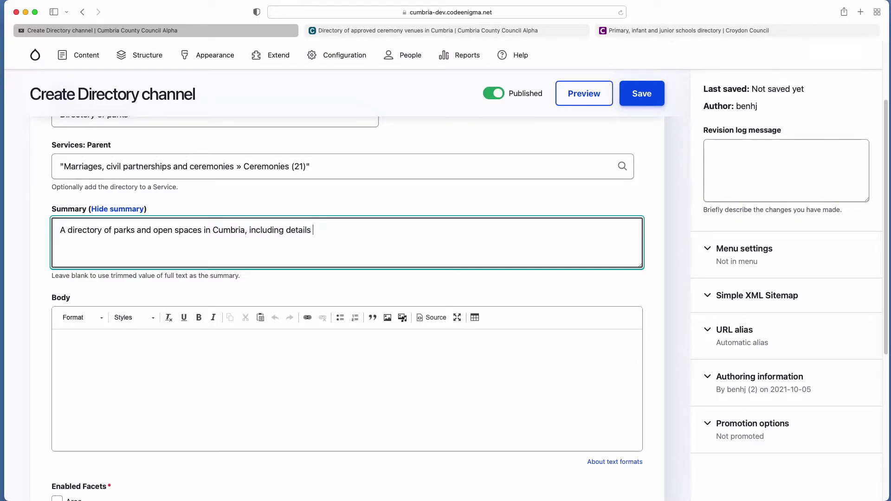
text(of sports facilities, parking and)
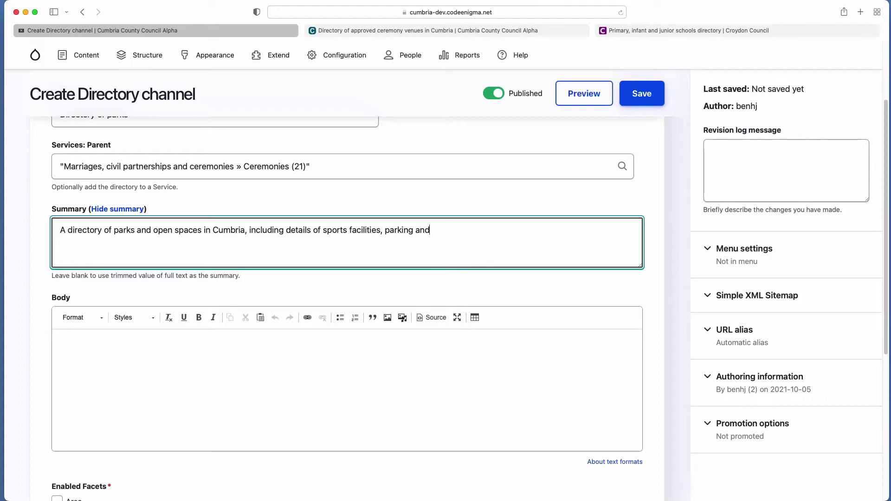
text( opening hours.)
click(118, 343)
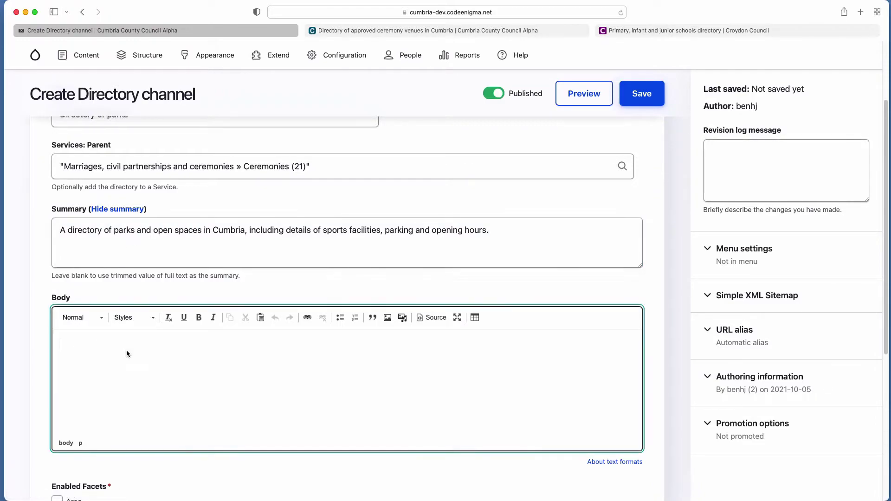
text(Body.)
scroll(258, 287, down, 3)
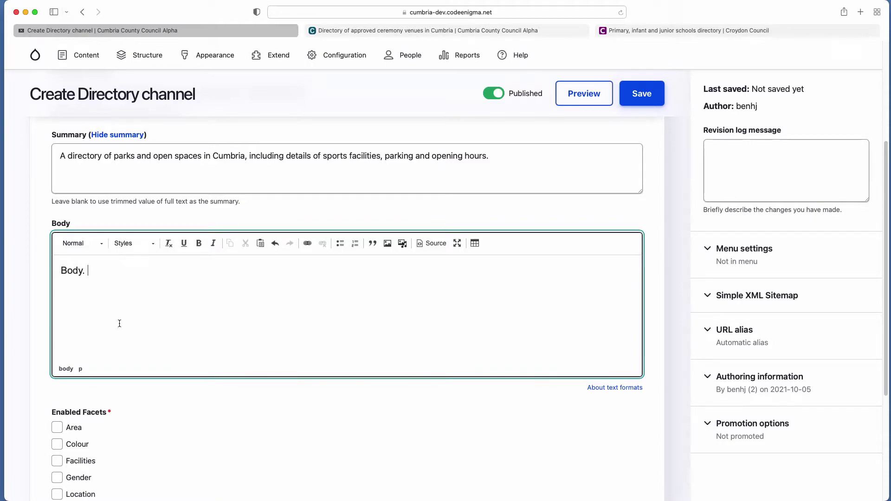
scroll(159, 434, down, 4)
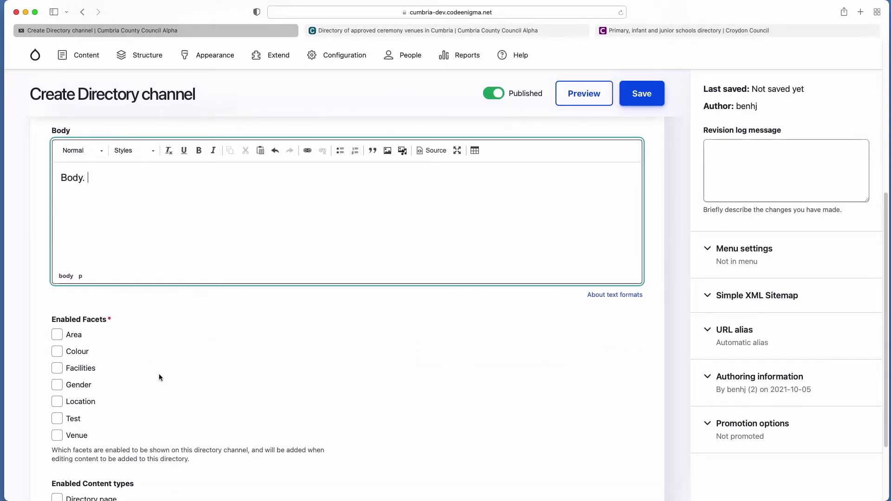
Step: Enable the Facilities facet and the Directory venue content type for the Directory of parks channel
scroll(159, 374, down, 3)
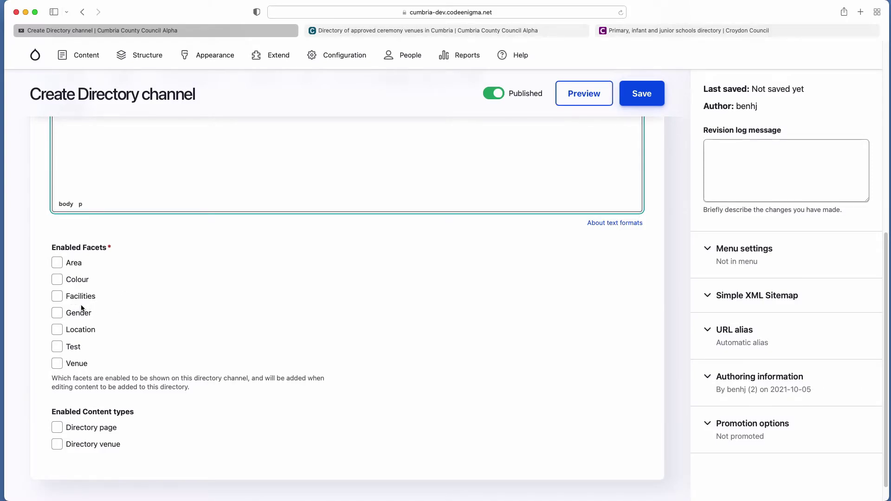
click(57, 296)
scroll(180, 316, down, 1)
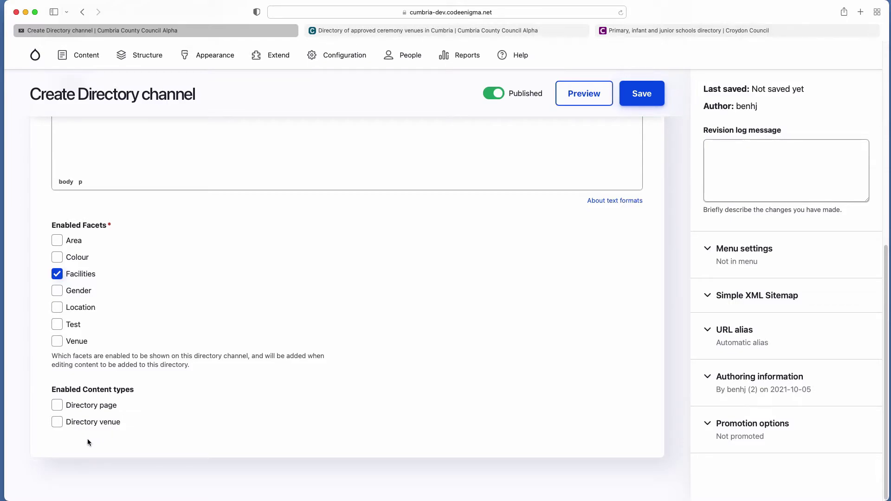
click(57, 422)
scroll(438, 269, up, 10)
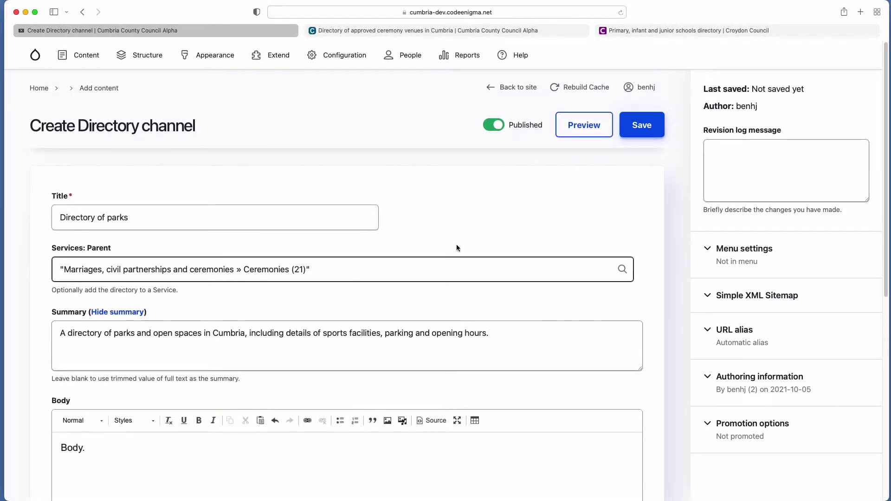
Step: Save the channel unpublished and check its page shows the summary and 'No results were found'
click(490, 129)
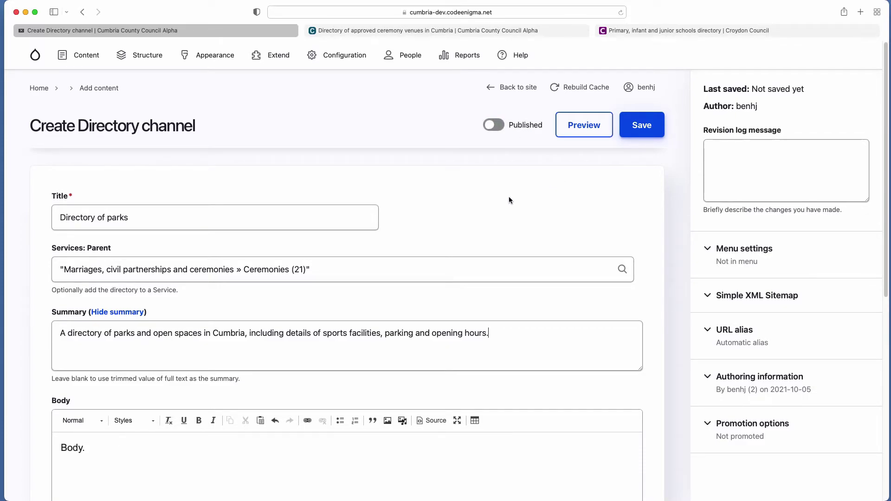
click(641, 125)
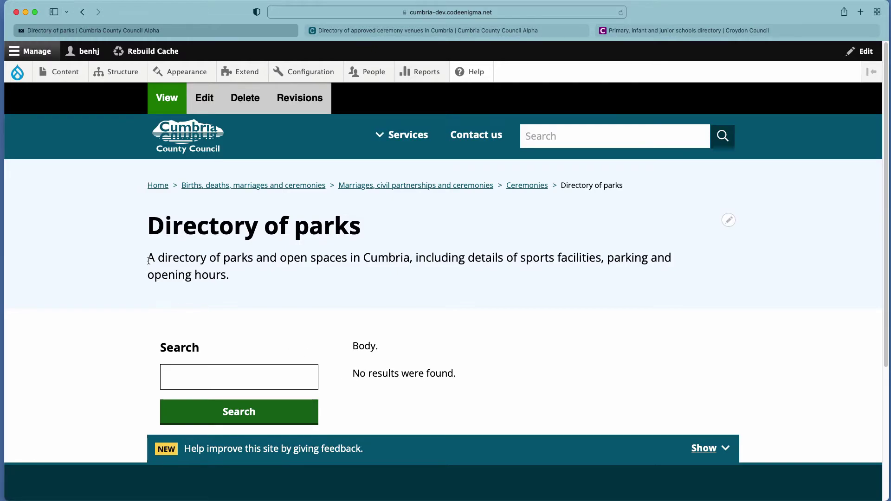
drag(148, 256, 209, 273)
scroll(236, 319, down, 3)
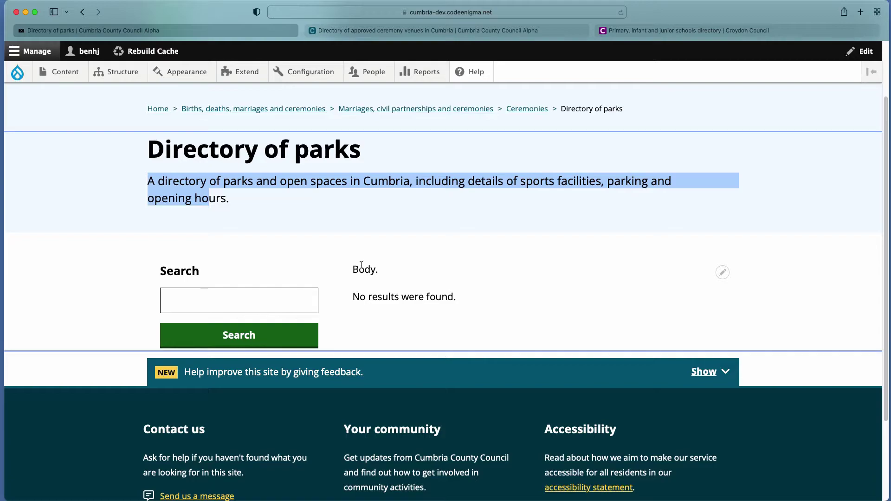
click(354, 298)
triple_click(354, 298)
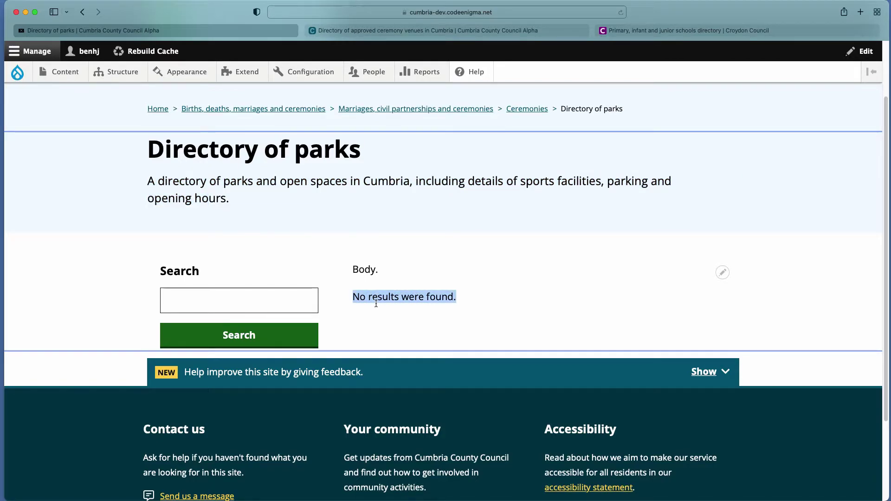
Step: Start a new Directory venue and enter 'Town centre park' as its title
mouse_move(64, 76)
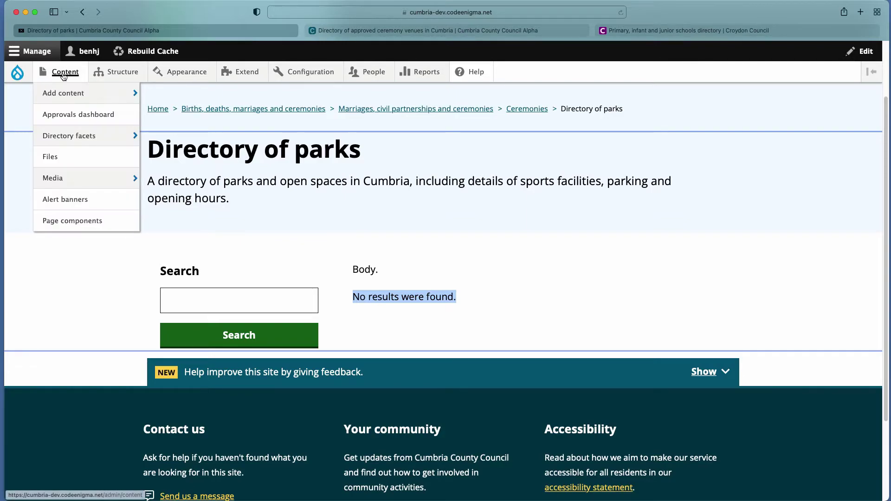
mouse_move(65, 94)
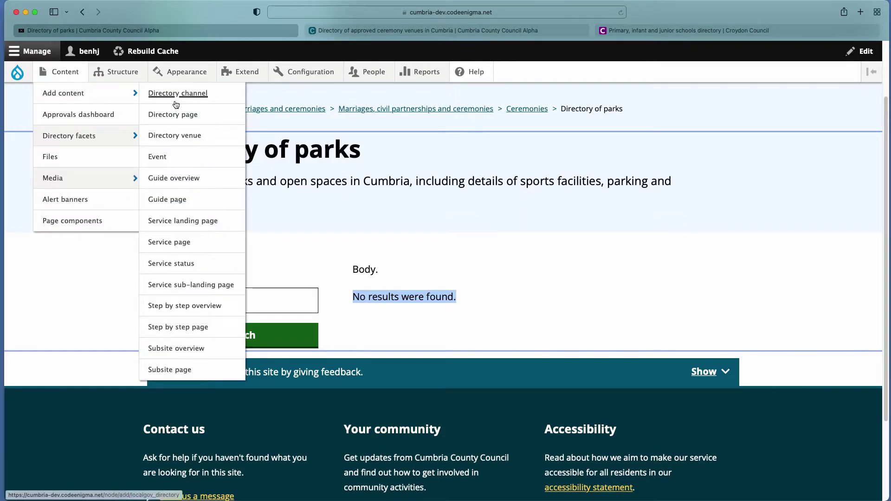
click(172, 136)
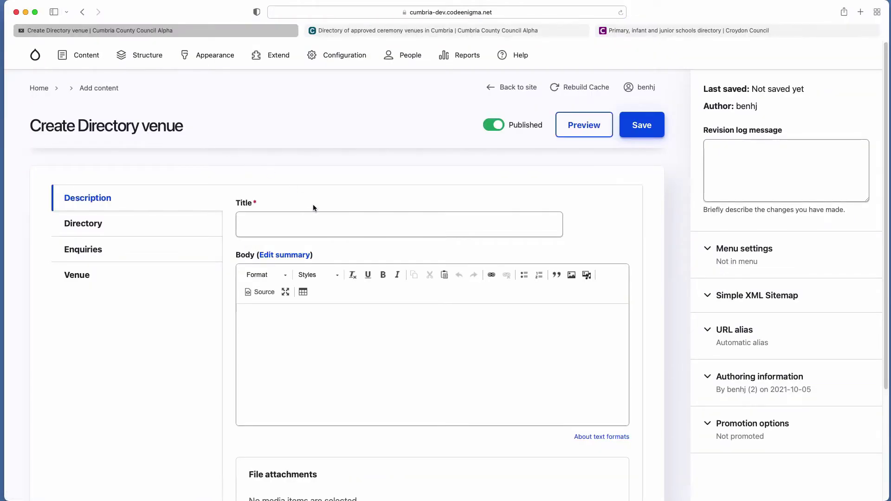
click(283, 223)
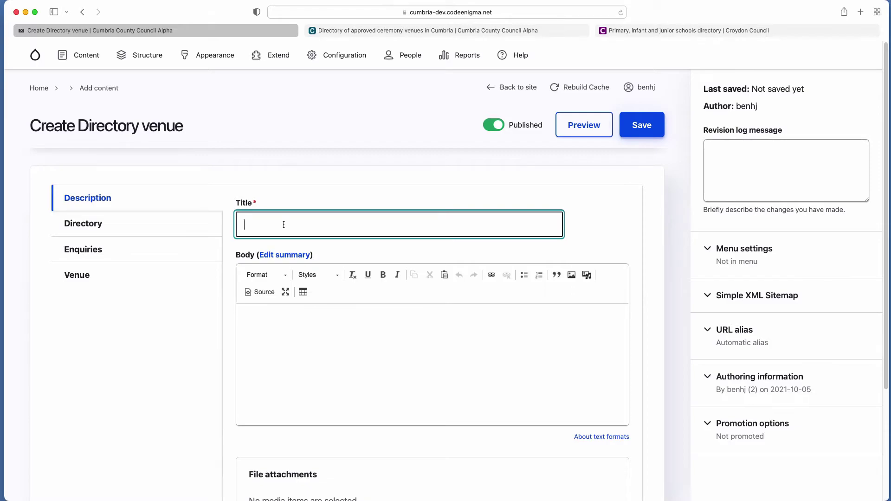
text(Town ce)
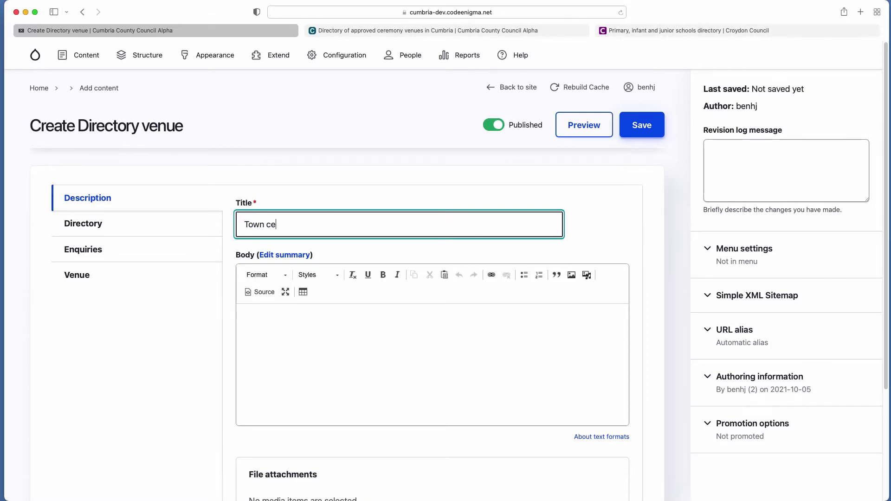
text(ntre park)
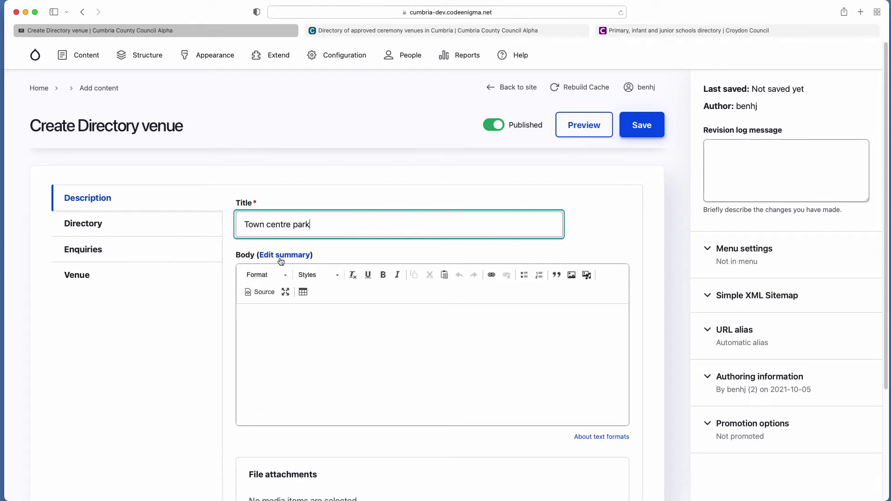
click(369, 31)
scroll(301, 418, down, 7)
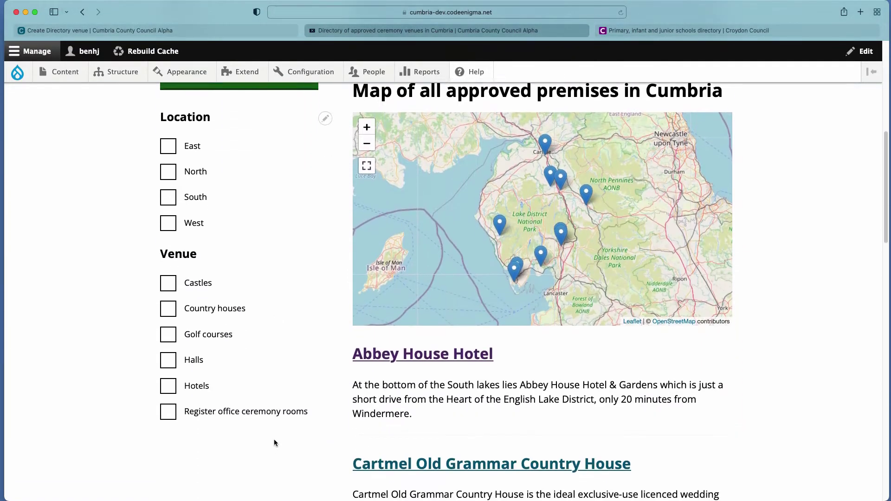
click(406, 324)
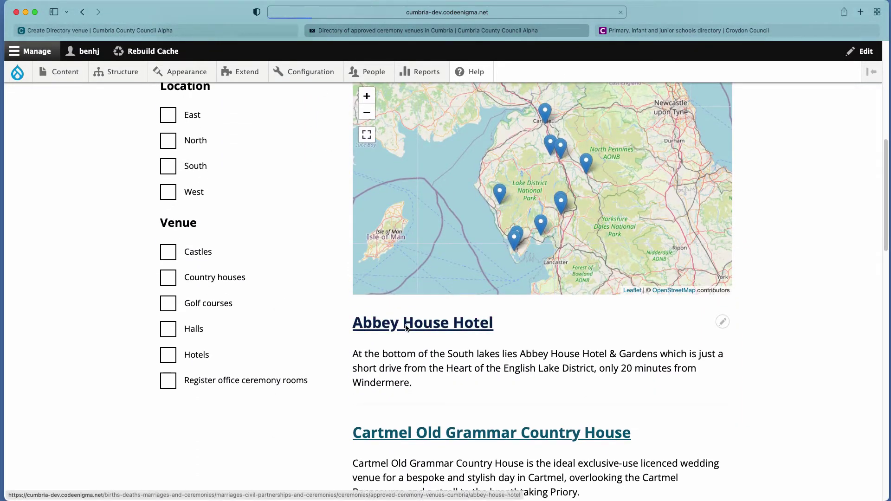
scroll(43, 305, down, 2)
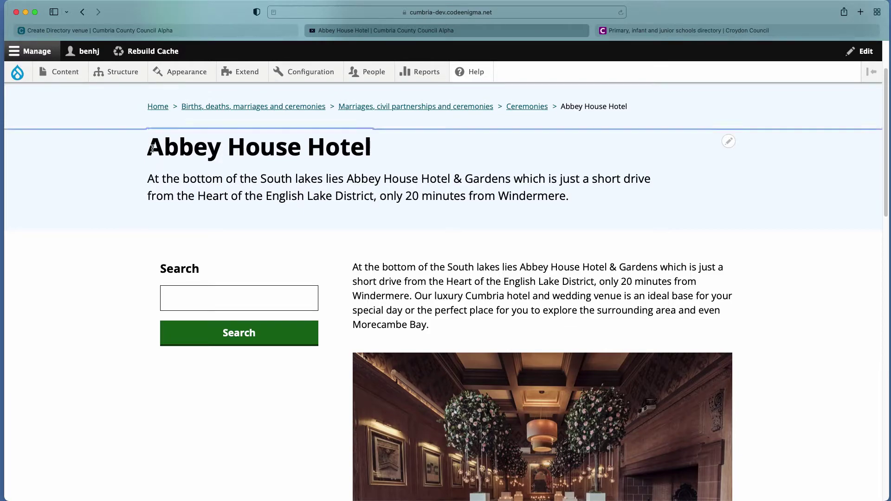
drag(148, 148, 362, 149)
click(570, 205)
drag(579, 201, 430, 175)
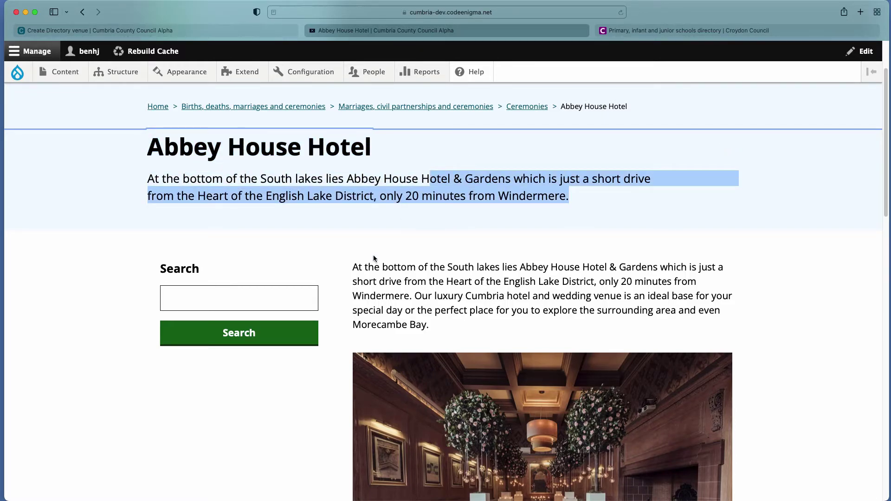
drag(353, 267, 430, 325)
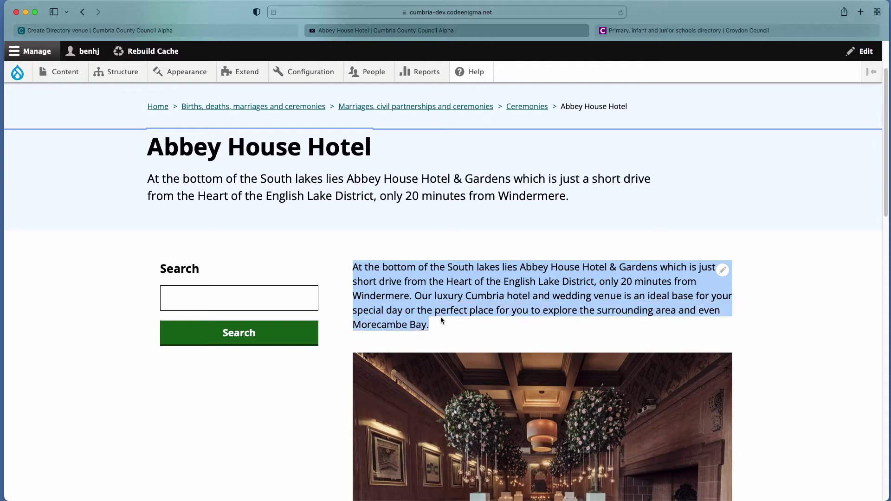
click(241, 32)
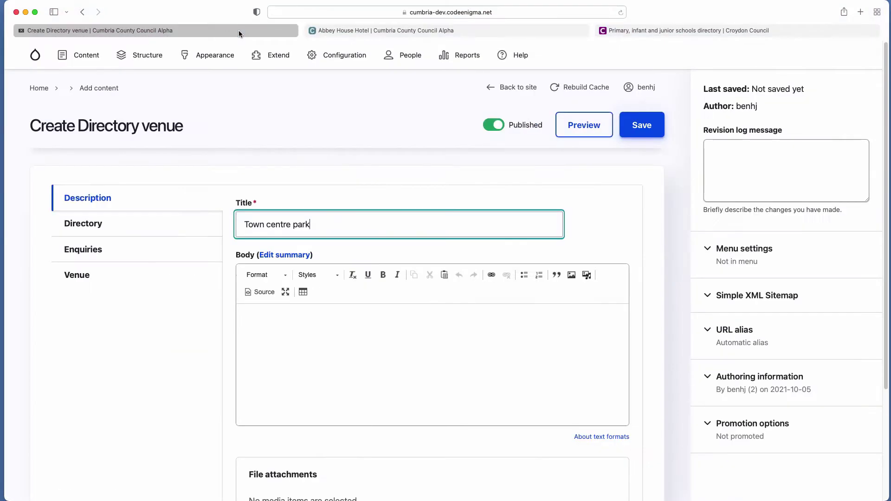
Step: Add the summary 'A large central park in Carlisle open 24 hours a day.'
click(271, 255)
click(270, 275)
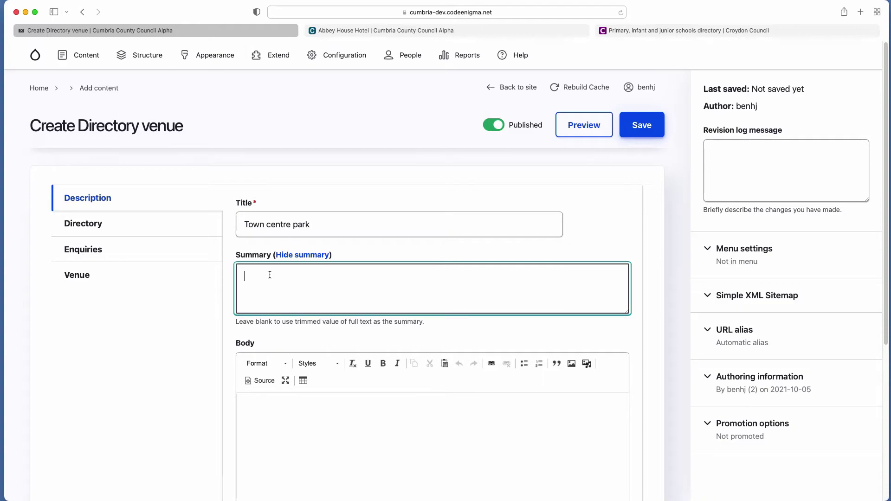
text(A large central park in Carl)
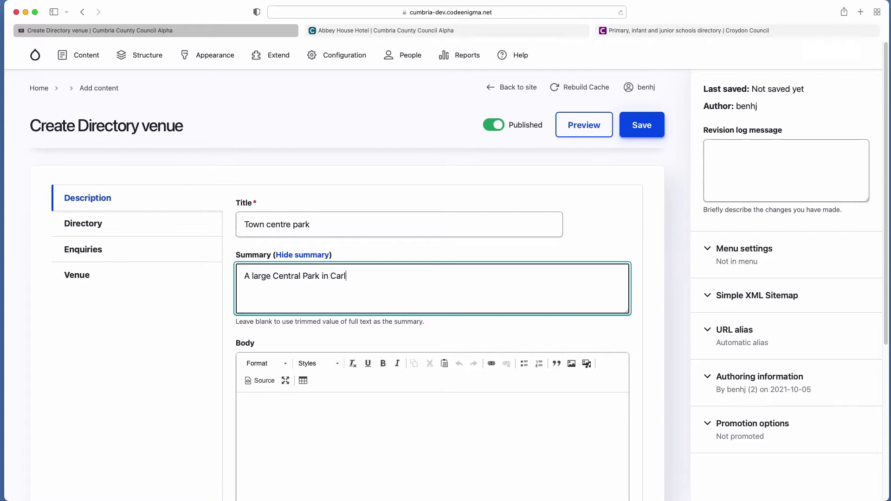
text(isle open 24 hours a day.)
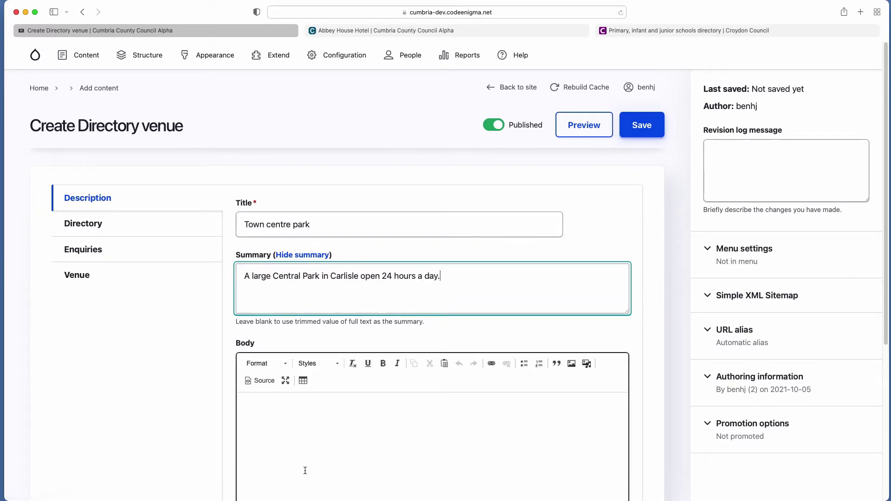
Step: Enter 'Body.' as the venue's body text
scroll(304, 469, down, 2)
click(283, 354)
text(B)
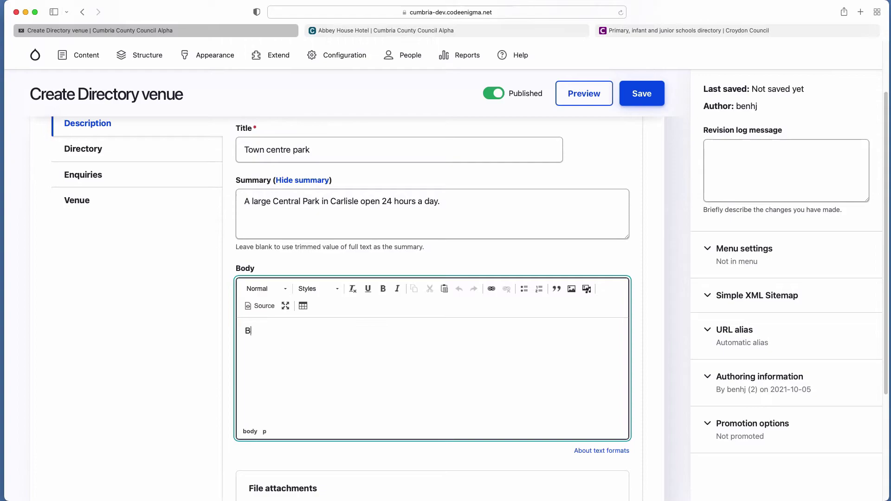
text(ody.)
Step: Review the Abbey House Hotel page for reference, then return to the venue form
scroll(115, 346, down, 3)
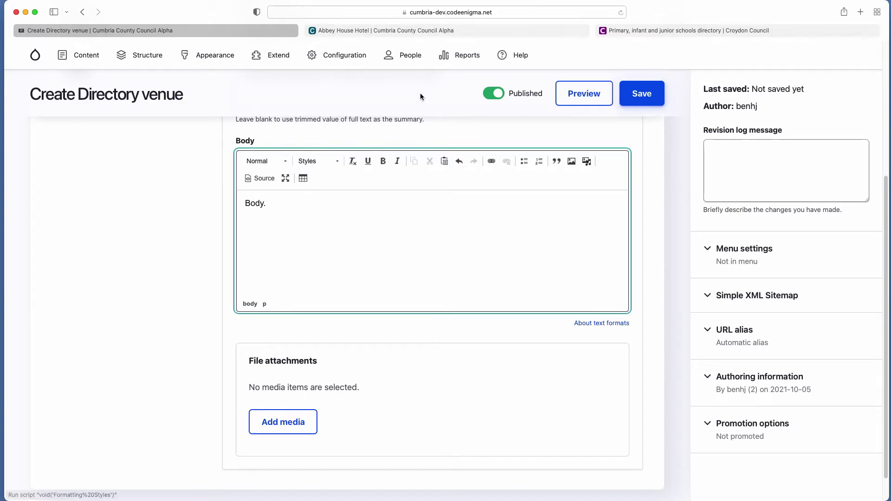
click(372, 29)
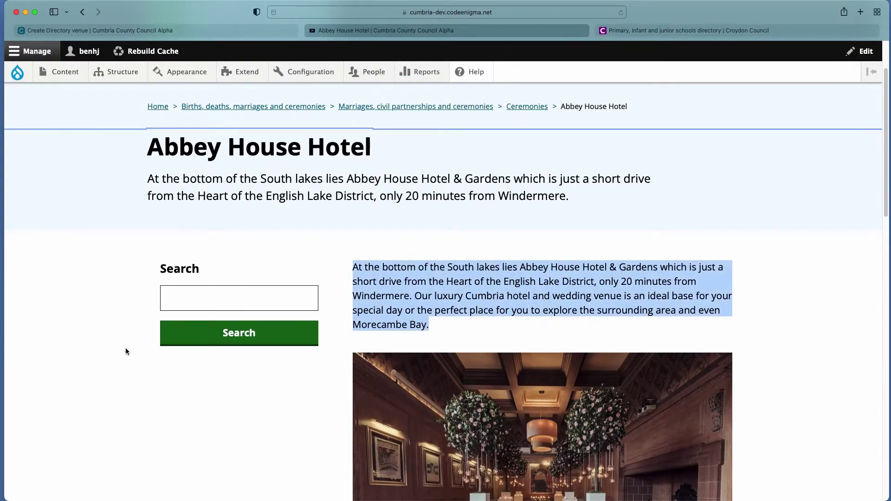
scroll(126, 352, down, 2)
scroll(125, 351, down, 4)
scroll(126, 351, up, 2)
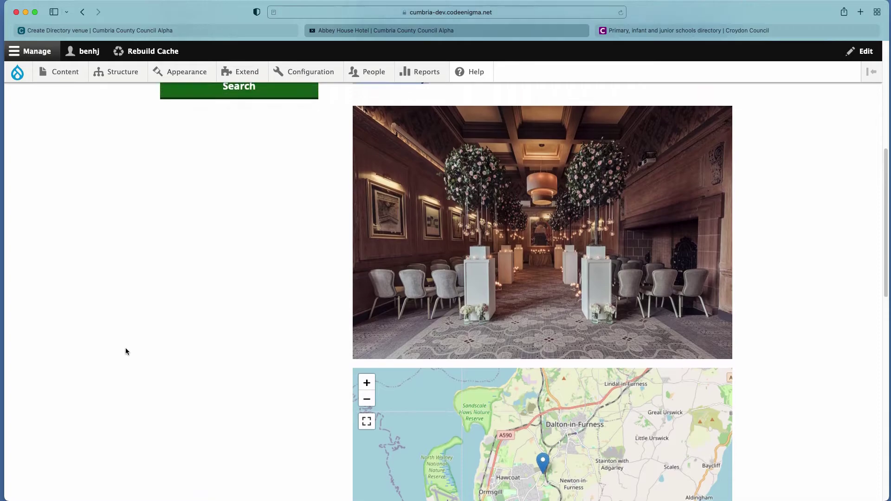
scroll(327, 130, down, 1)
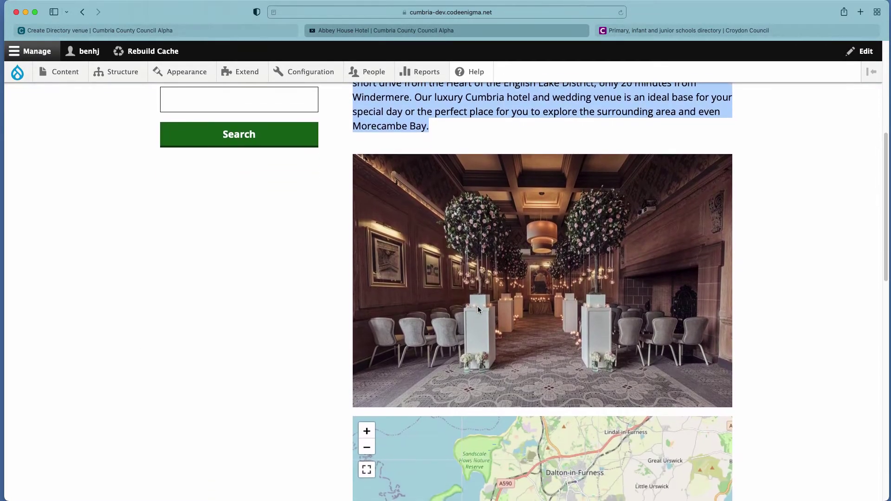
click(238, 31)
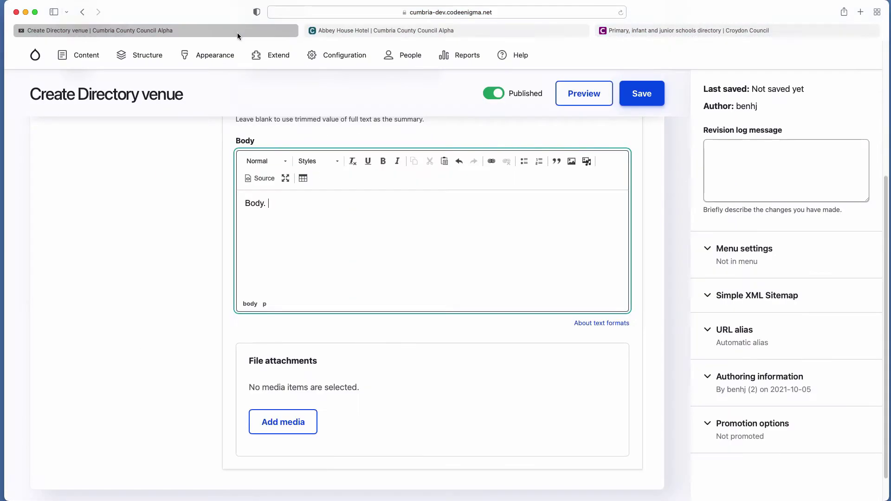
scroll(263, 399, up, 5)
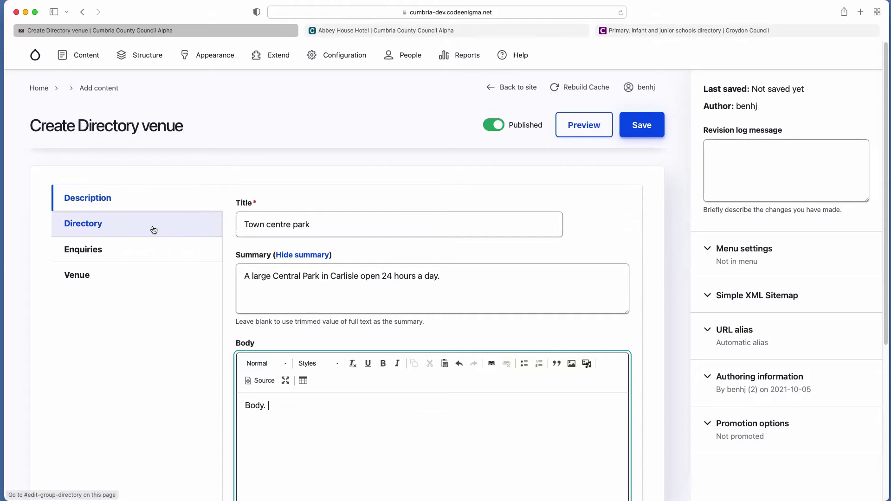
Step: Make Directory of parks the primary directory and tick the Basketball courts and Parking facets
click(89, 232)
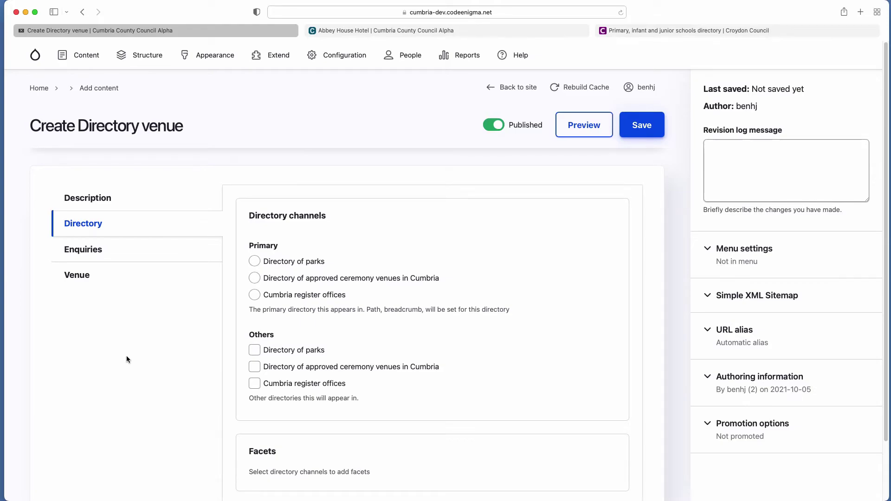
click(254, 261)
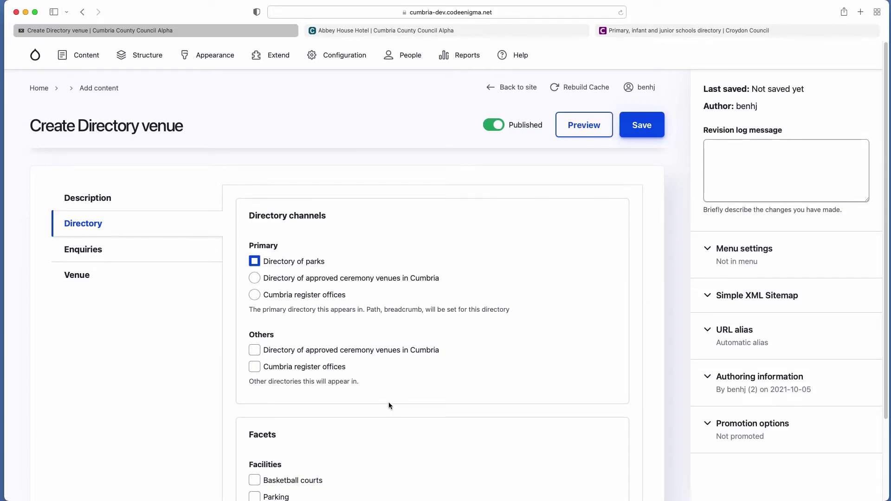
scroll(388, 404, down, 3)
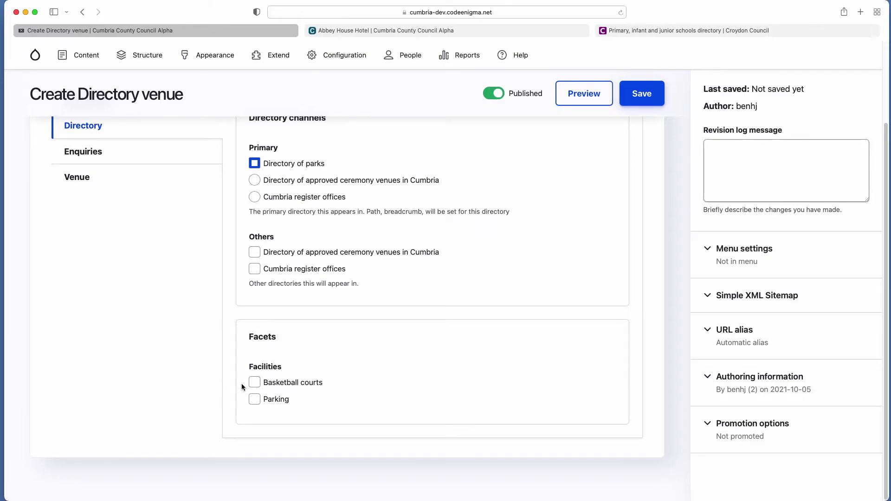
click(254, 382)
click(255, 399)
scroll(151, 254, up, 3)
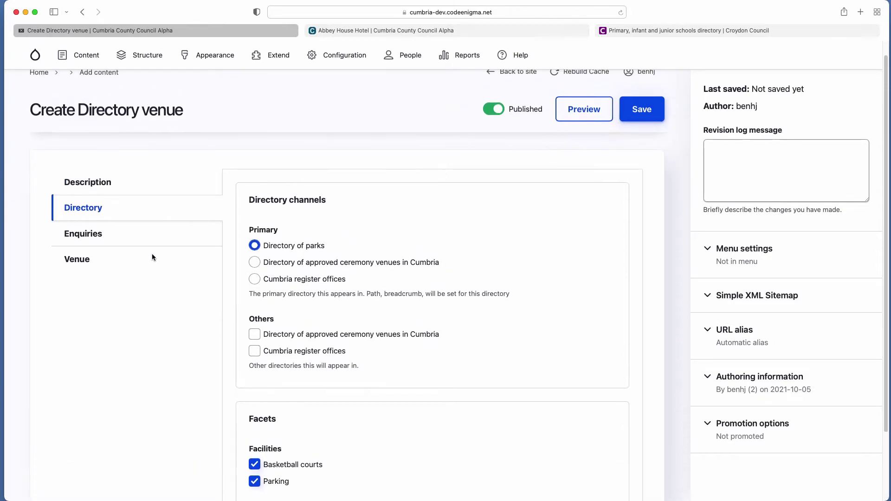
Step: Show the Enquiries section and step through its job title, phone, email and website fields
click(73, 241)
scroll(132, 342, down, 1)
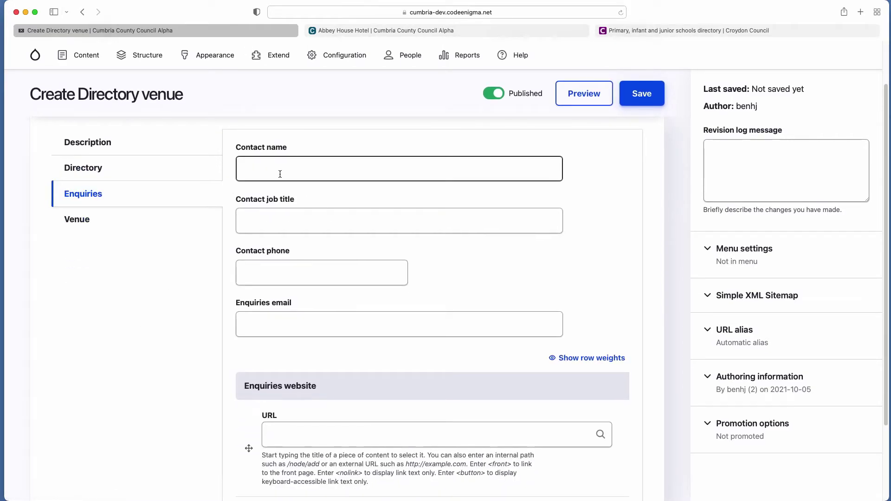
click(255, 212)
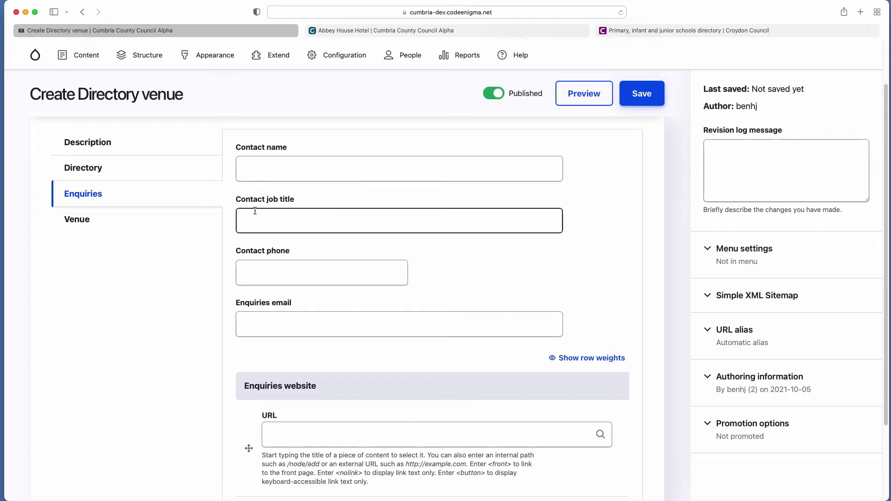
click(287, 274)
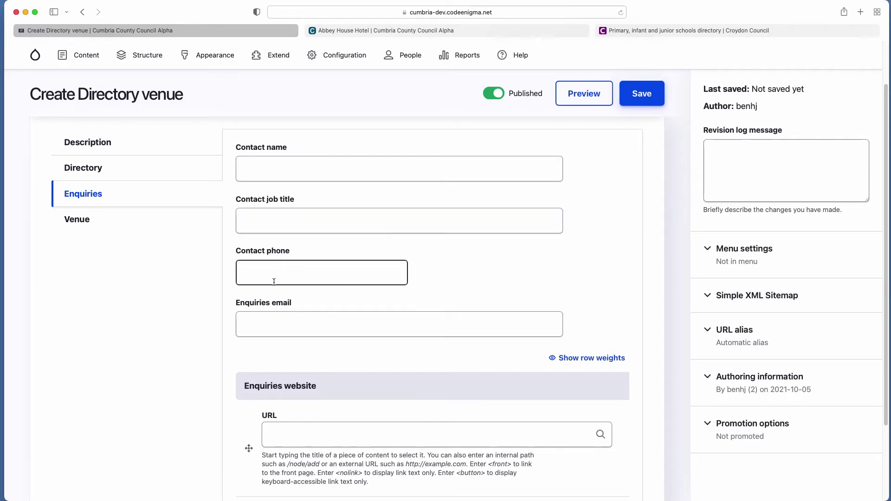
click(263, 332)
scroll(160, 418, down, 3)
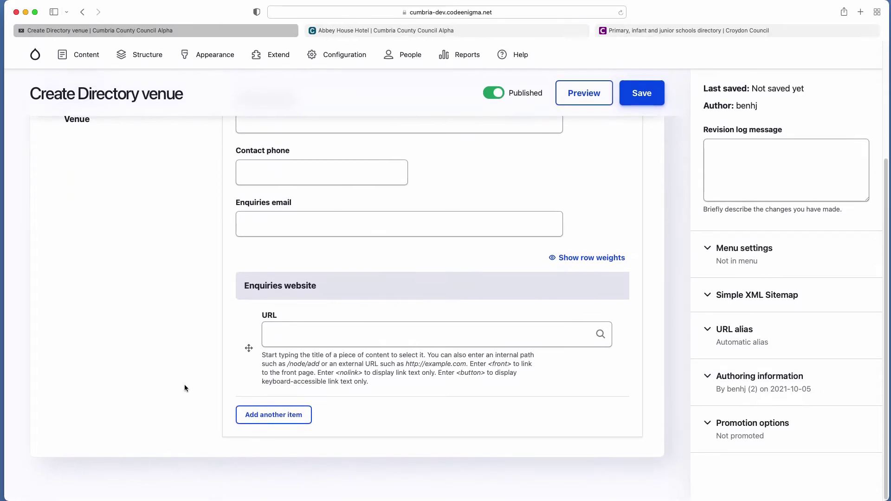
click(309, 332)
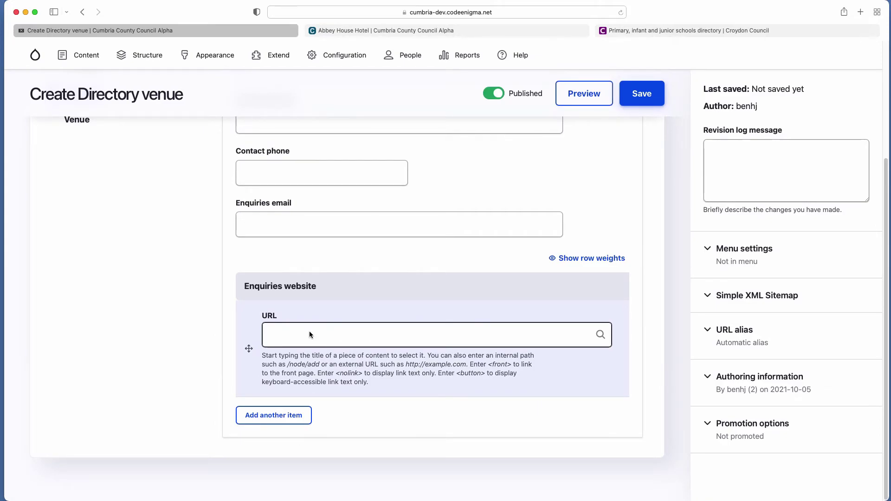
scroll(137, 297, up, 5)
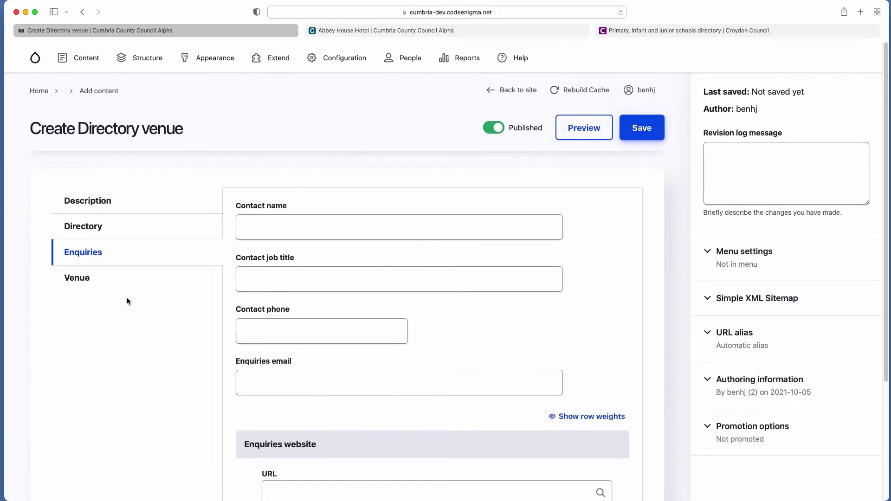
Step: Open the Venue section and focus the Geocode address field
click(78, 283)
scroll(94, 367, down, 5)
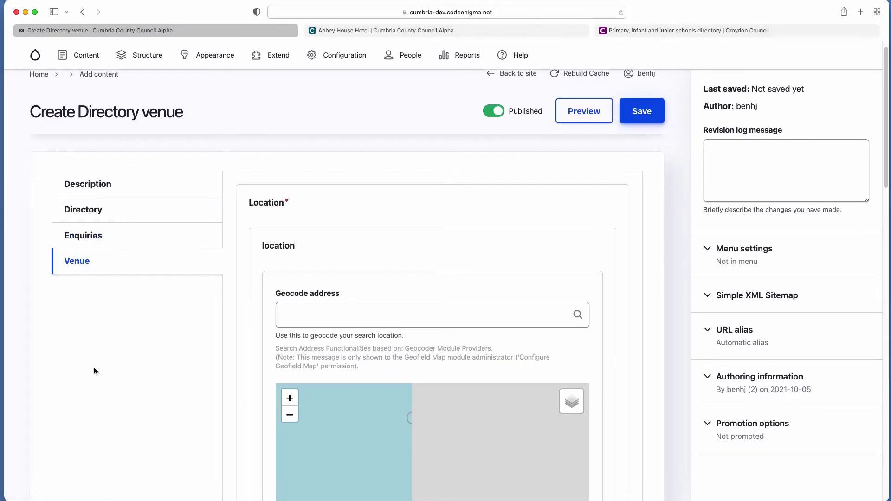
scroll(94, 367, up, 6)
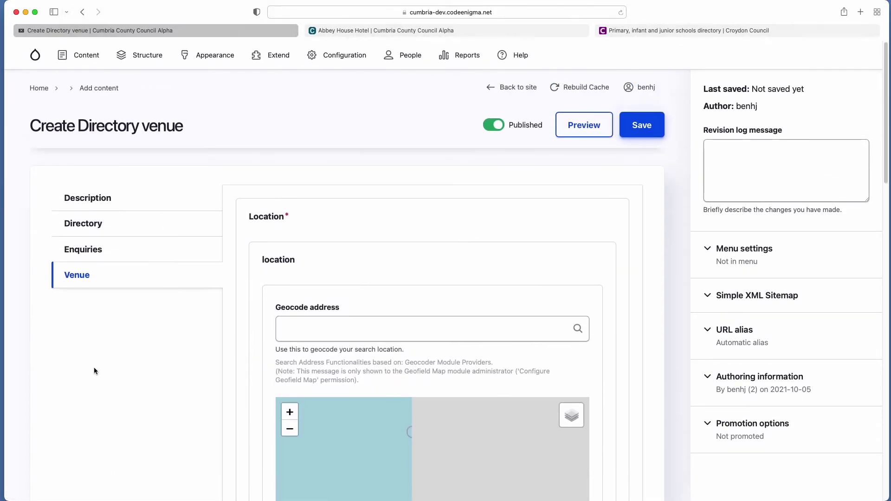
click(331, 327)
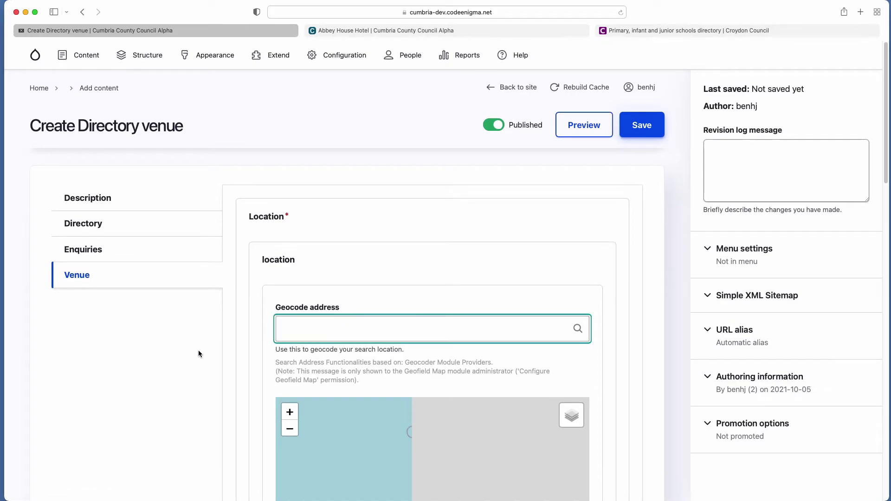
scroll(171, 358, down, 8)
scroll(171, 361, down, 3)
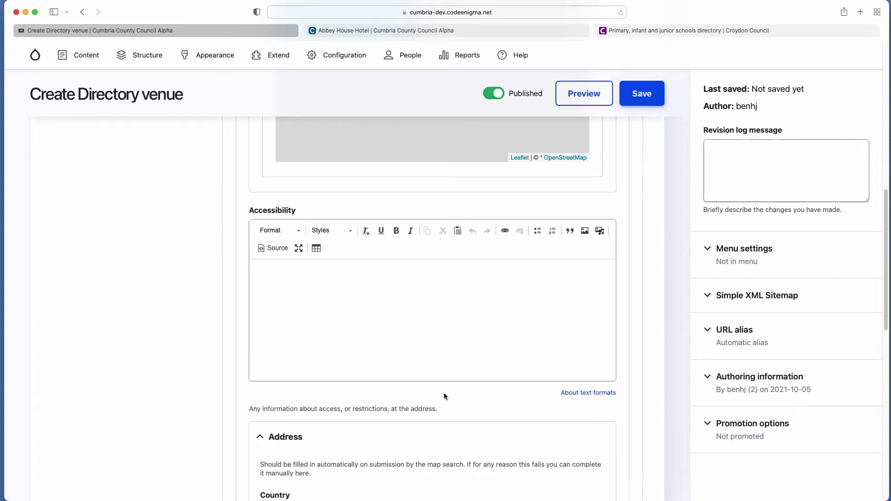
Step: Look through the Accessibility, opening times and notes editors, then return to the address search
click(338, 297)
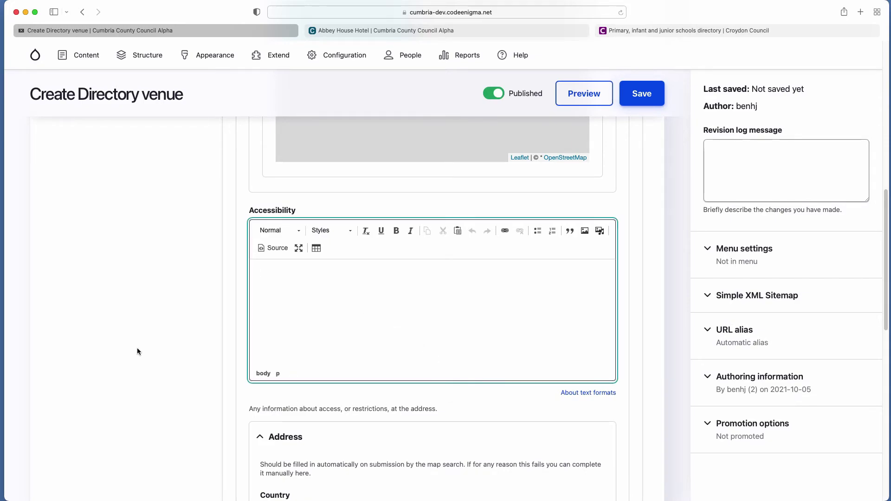
scroll(137, 347, down, 1)
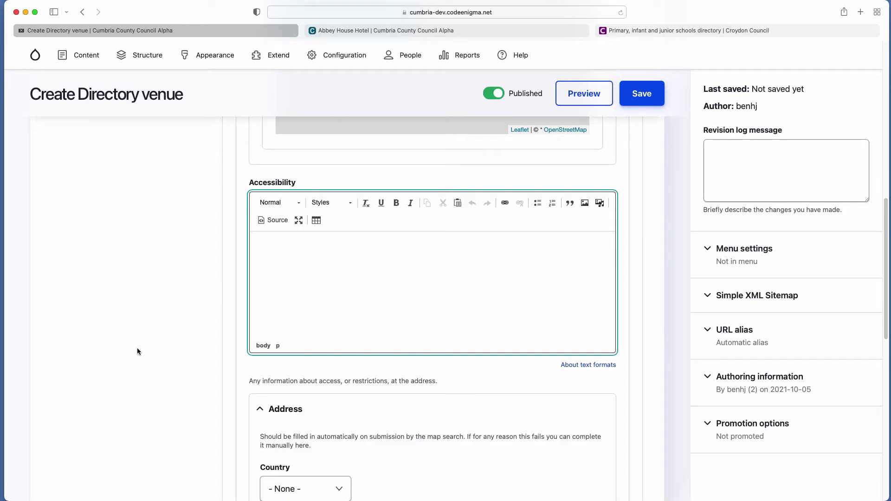
scroll(137, 351, down, 5)
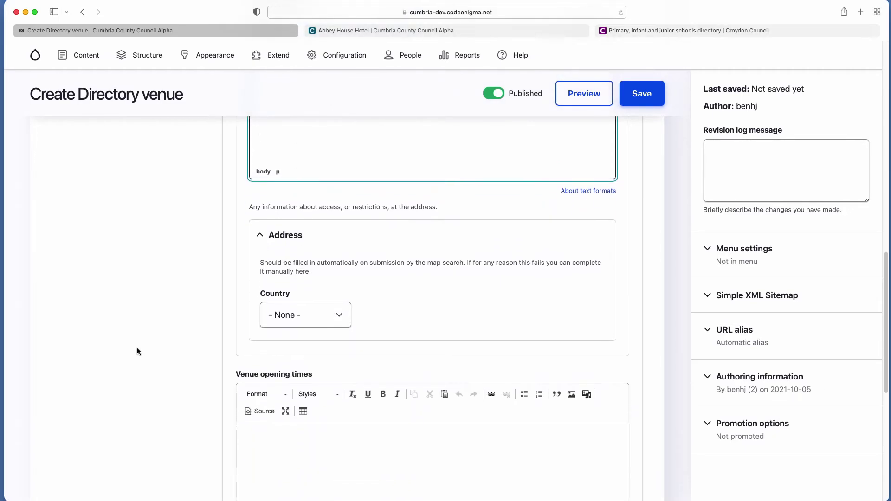
scroll(137, 351, down, 3)
click(308, 268)
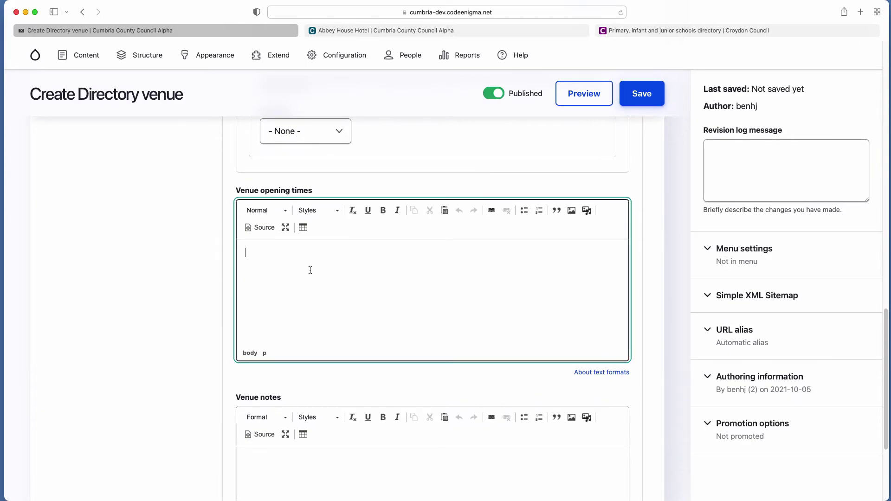
scroll(116, 252, down, 3)
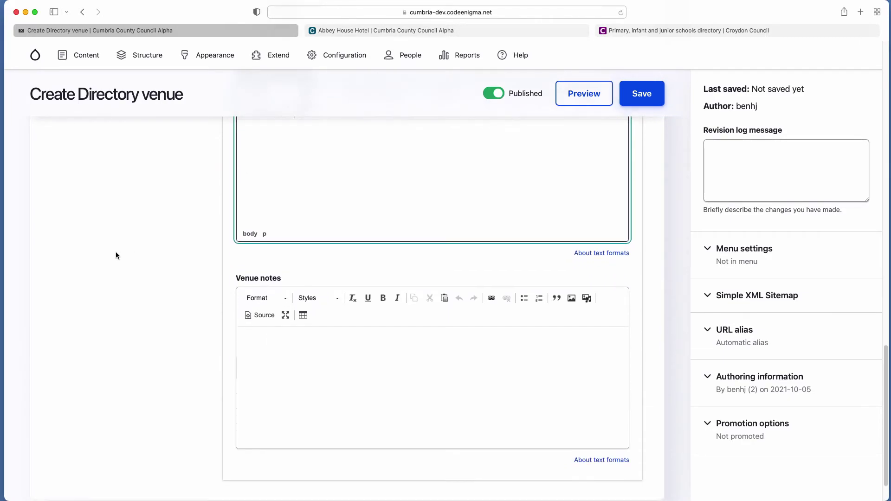
click(255, 346)
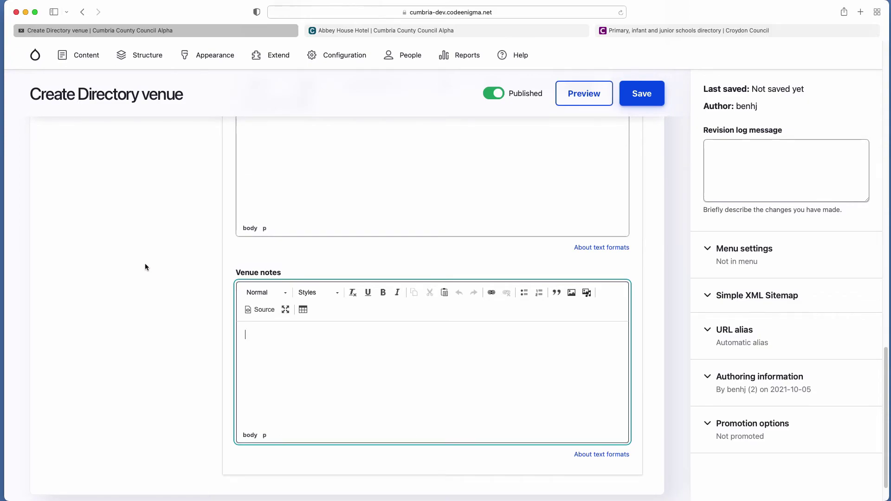
scroll(144, 255, up, 15)
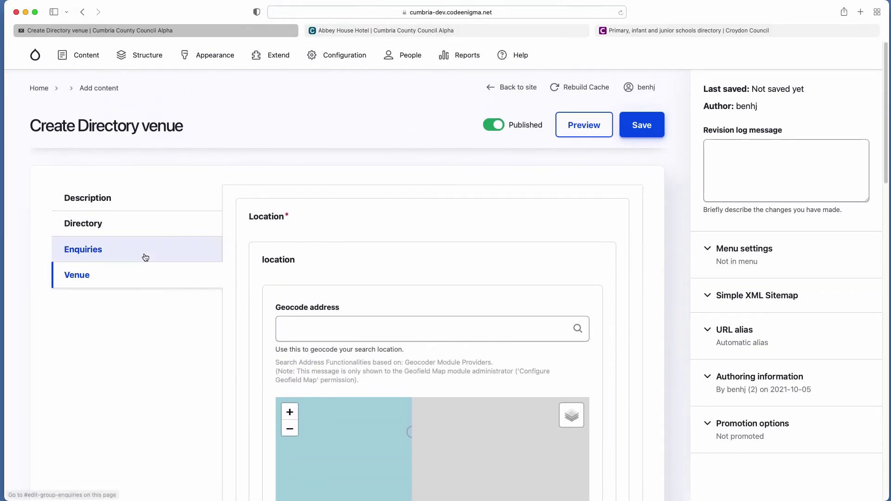
click(314, 328)
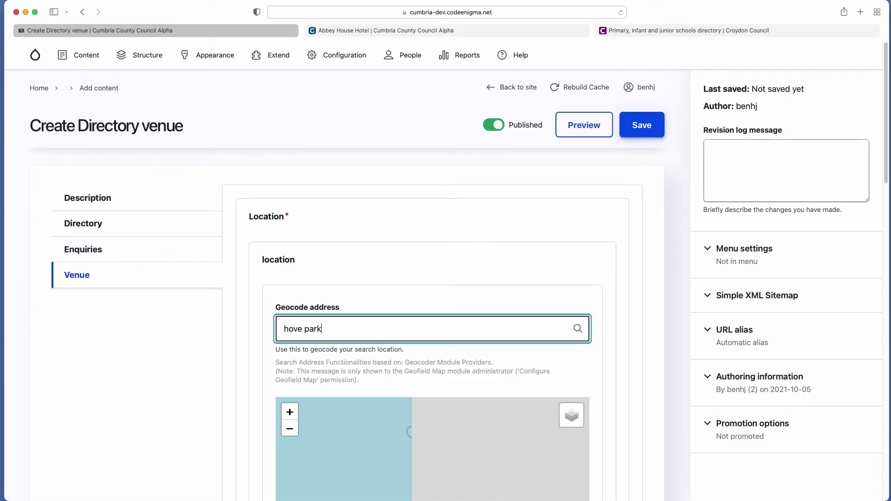
Step: Geocode 'hove park' to BN3 7BF Hove GB, United Kingdom and save the venue unpublished
text(hove park)
click(378, 352)
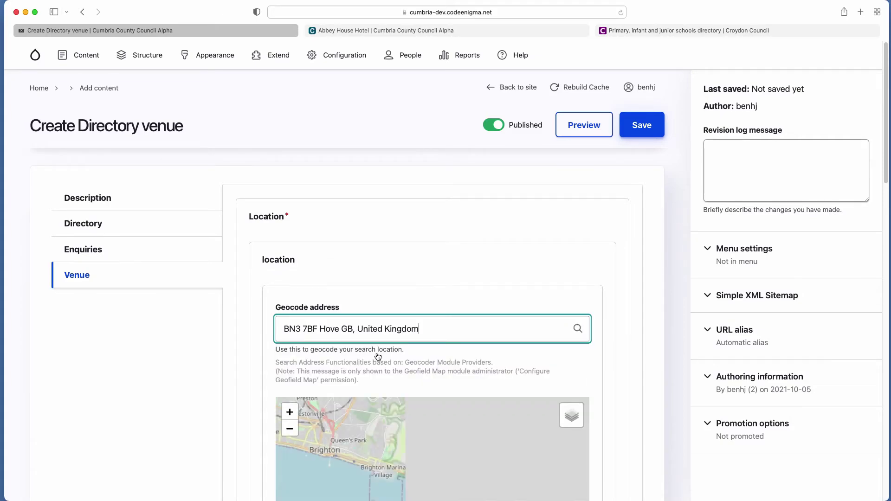
click(494, 126)
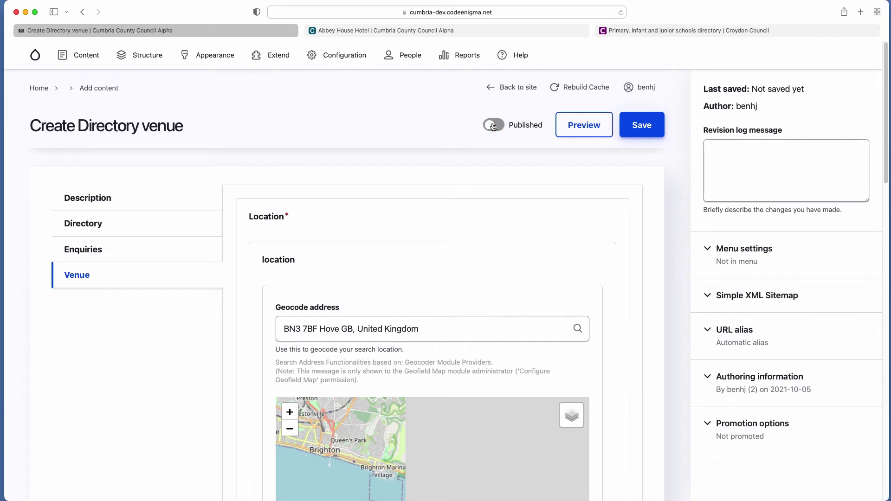
click(634, 123)
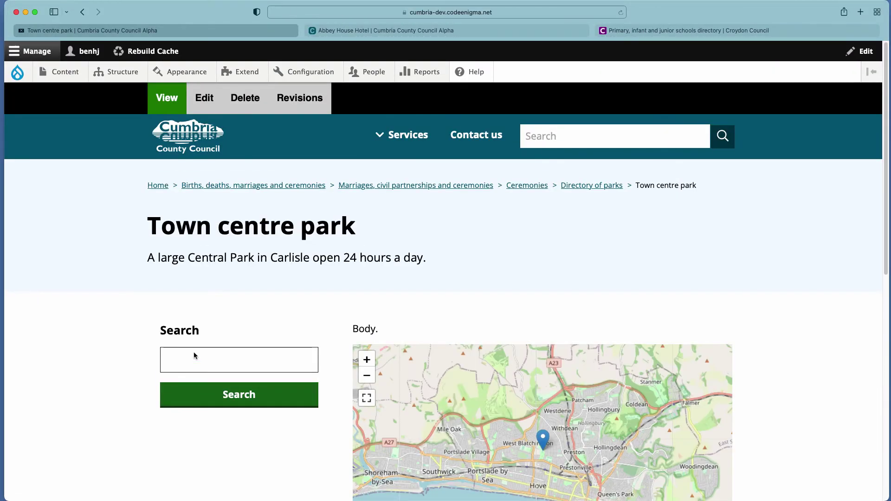
Step: Check the saved page's Town centre park title and summary
scroll(85, 372, down, 3)
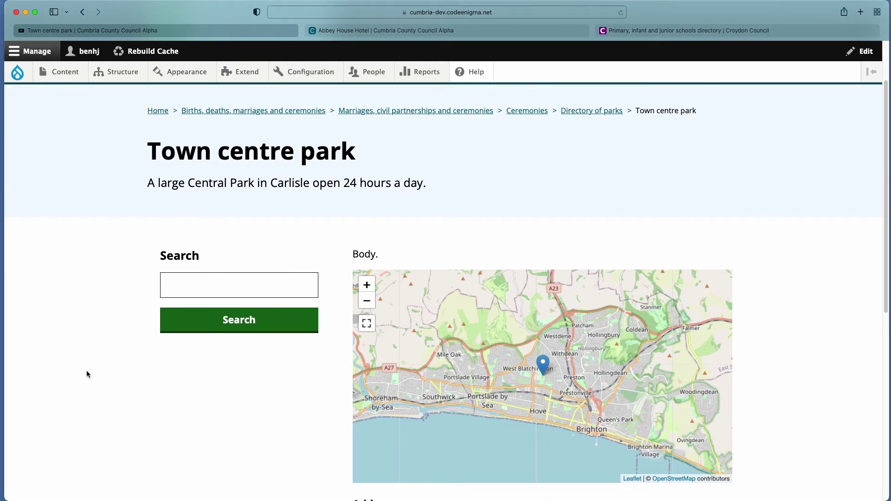
drag(148, 153, 196, 149)
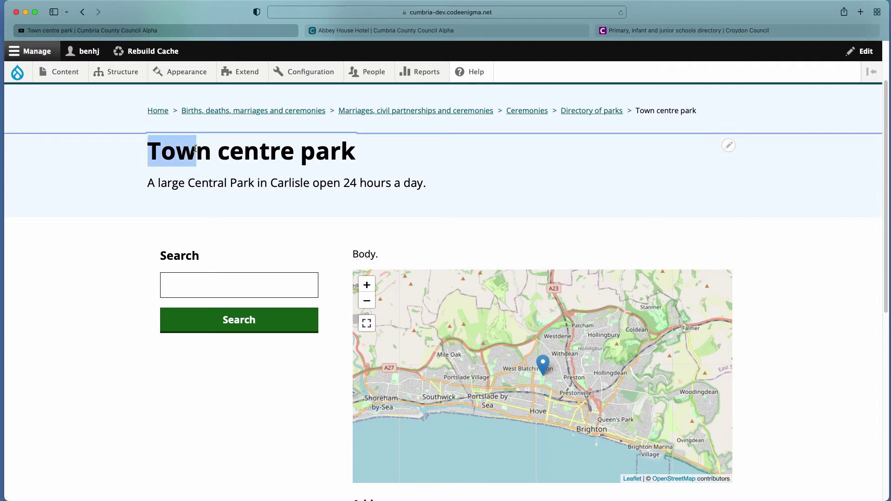
drag(148, 182, 162, 181)
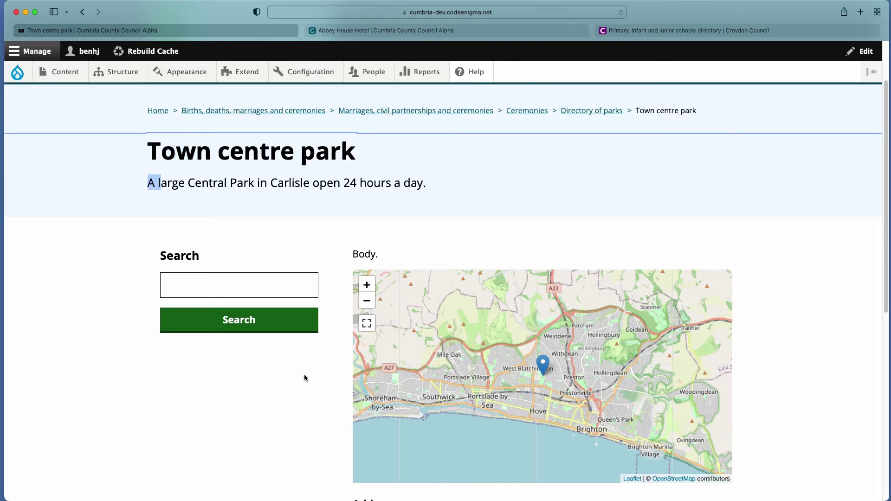
scroll(237, 411, down, 3)
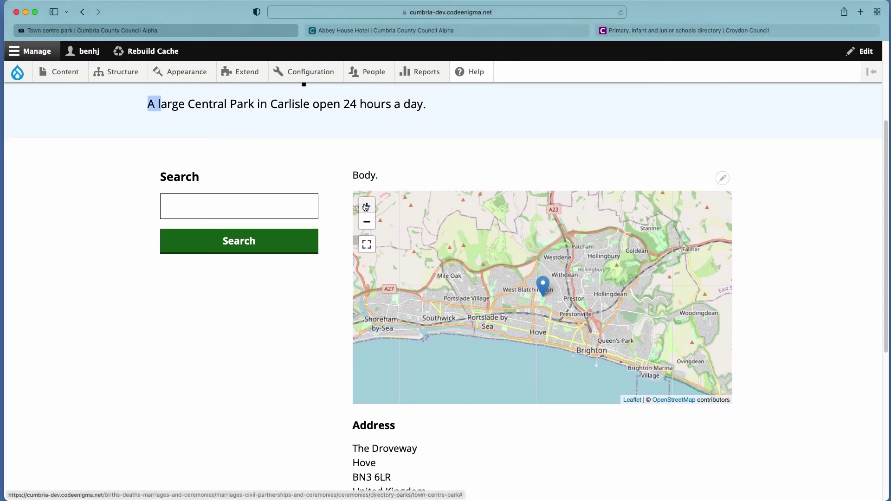
Step: Zoom the map three levels in on Hove Park and highlight the Hove address
click(366, 207)
click(366, 207)
click(366, 207)
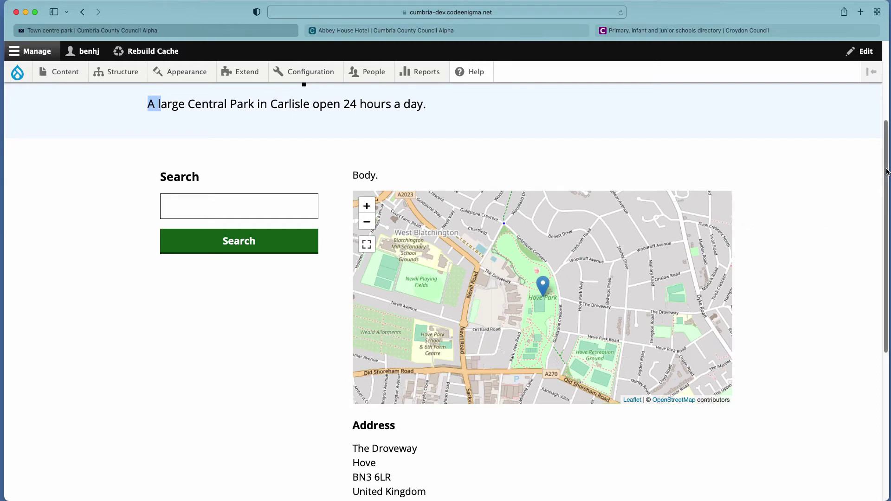
drag(881, 173, 886, 228)
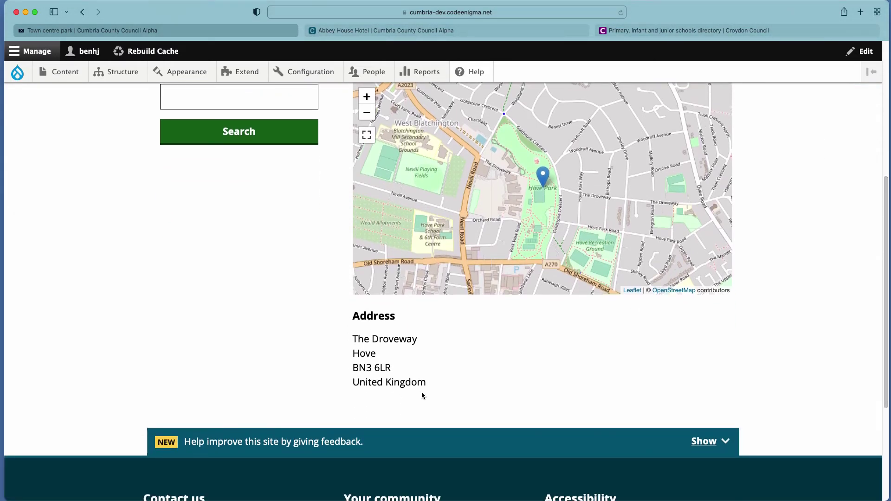
drag(428, 388, 350, 316)
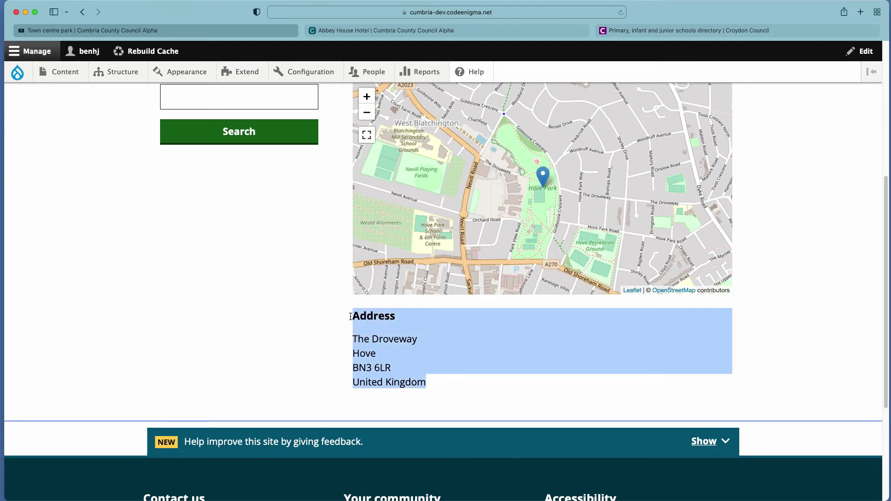
scroll(243, 272, up, 5)
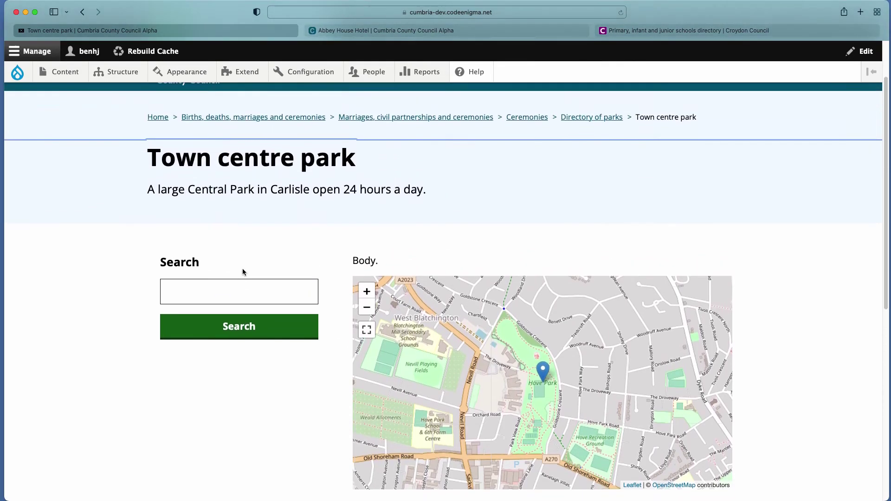
scroll(242, 272, up, 1)
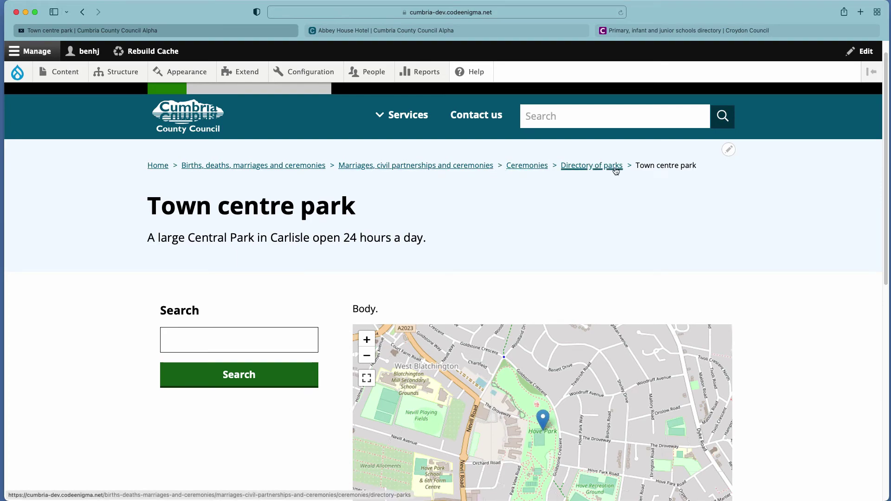
click(587, 167)
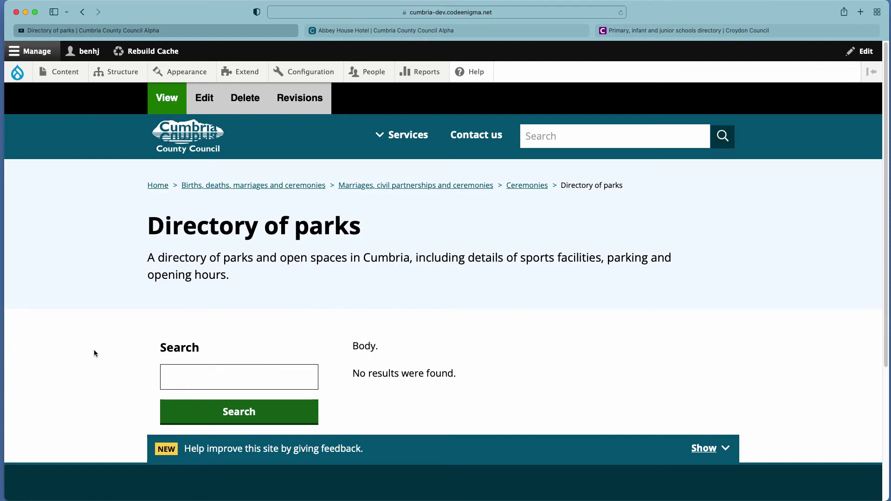
scroll(339, 274, down, 1)
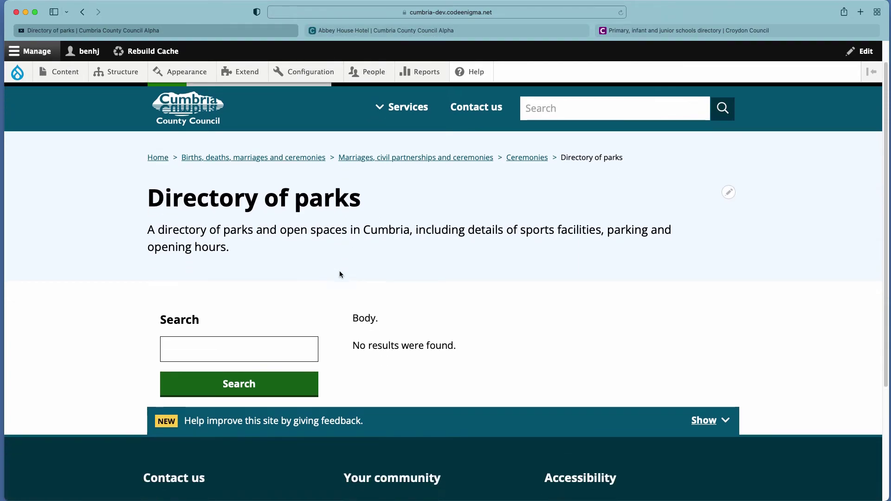
scroll(339, 275, down, 1)
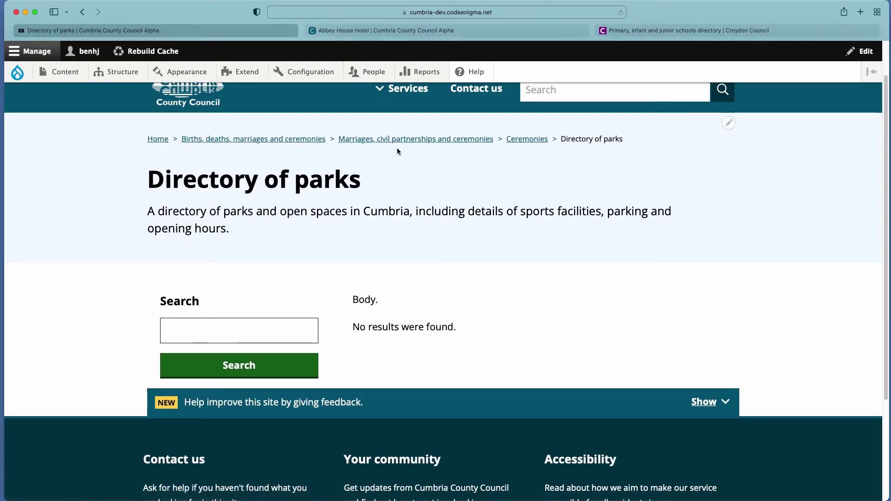
click(82, 12)
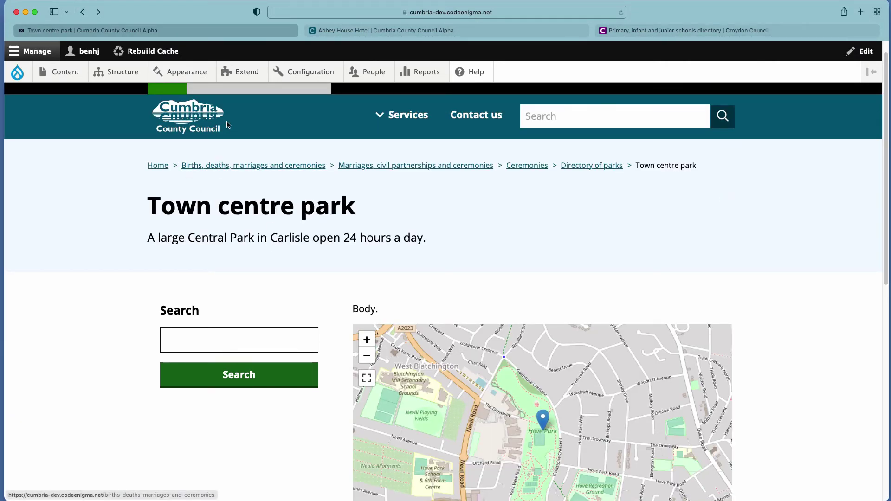
scroll(245, 149, up, 1)
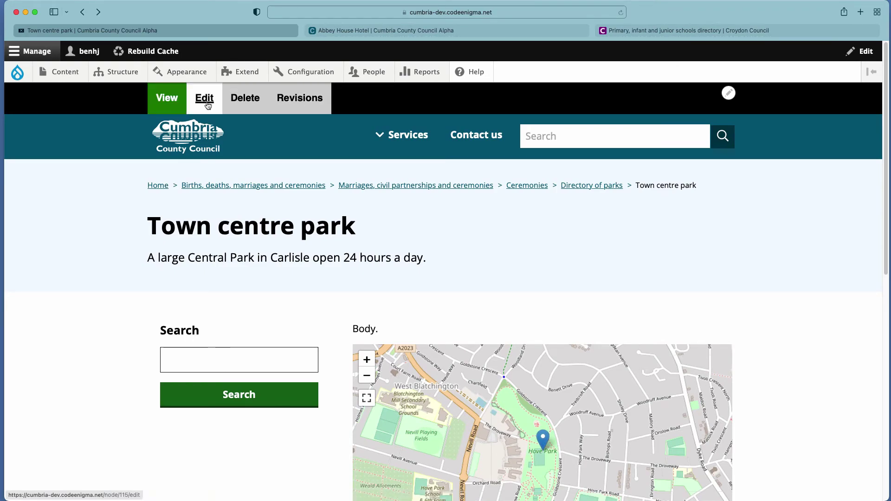
Step: Publish and save Town centre park, then go to the Directory of parks channel page
click(206, 98)
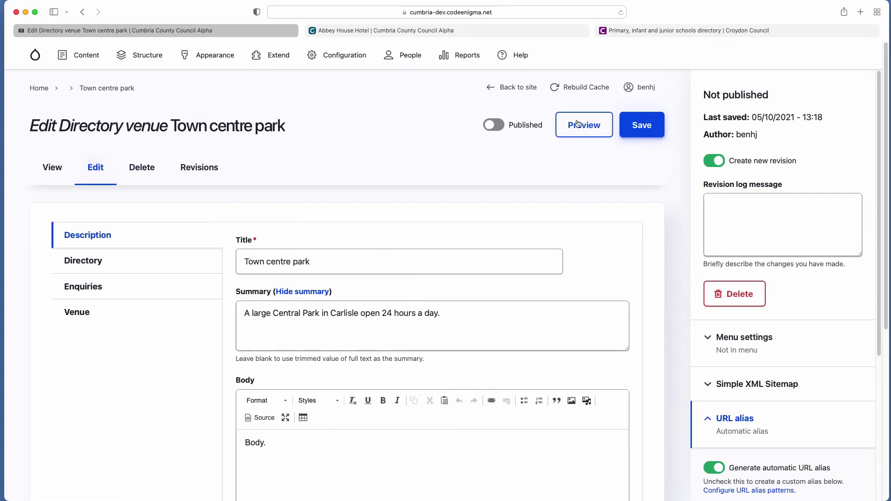
click(500, 127)
click(644, 126)
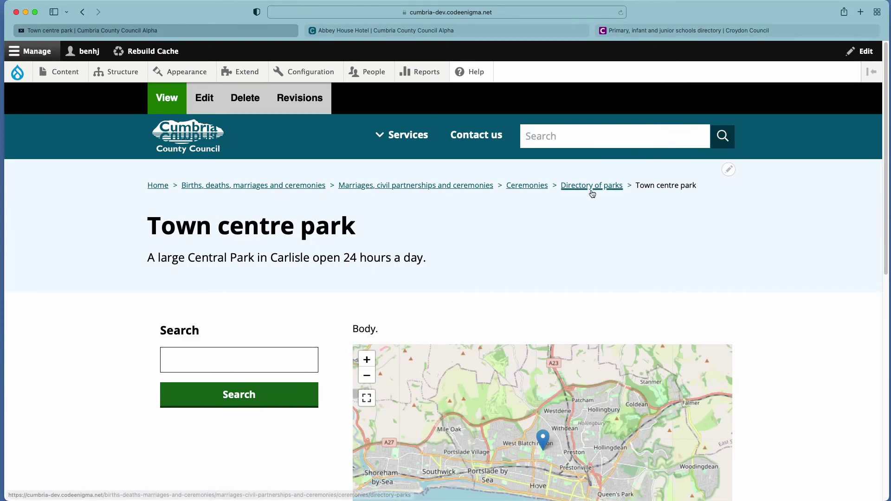
click(593, 185)
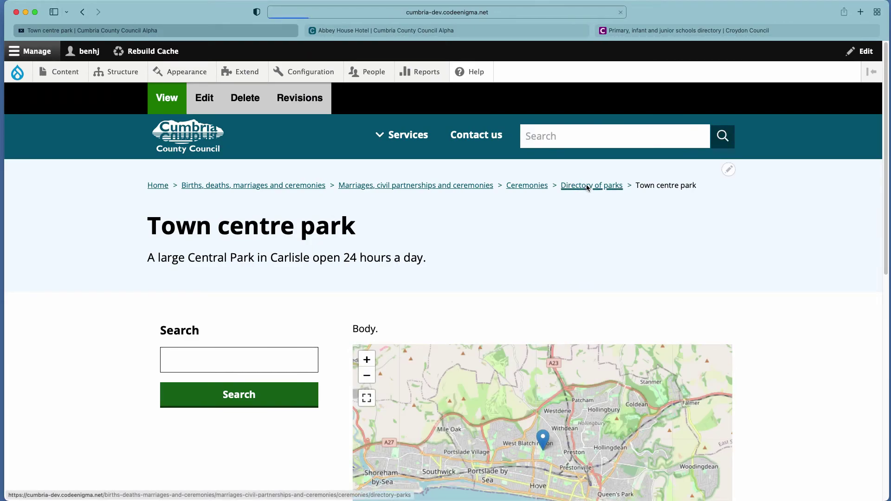
Step: Filter Directory of parks by the Basketball courts facet and check Town centre park's map pin
scroll(100, 344, down, 5)
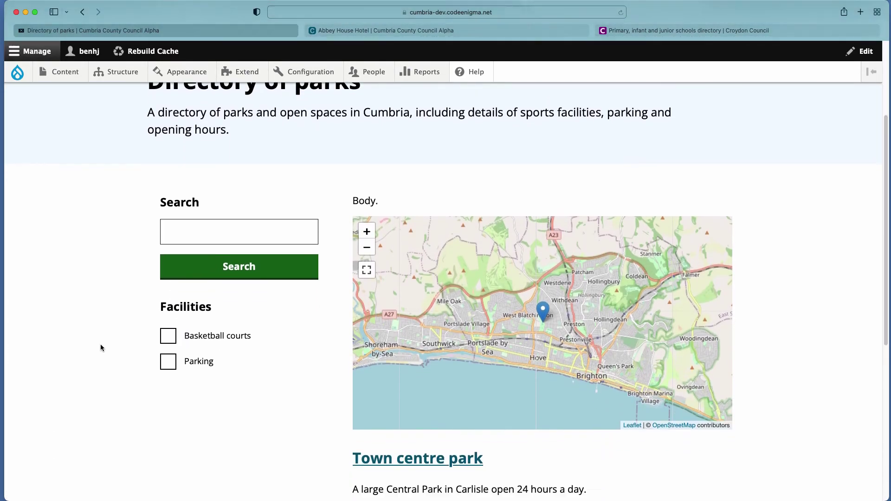
scroll(101, 346, up, 3)
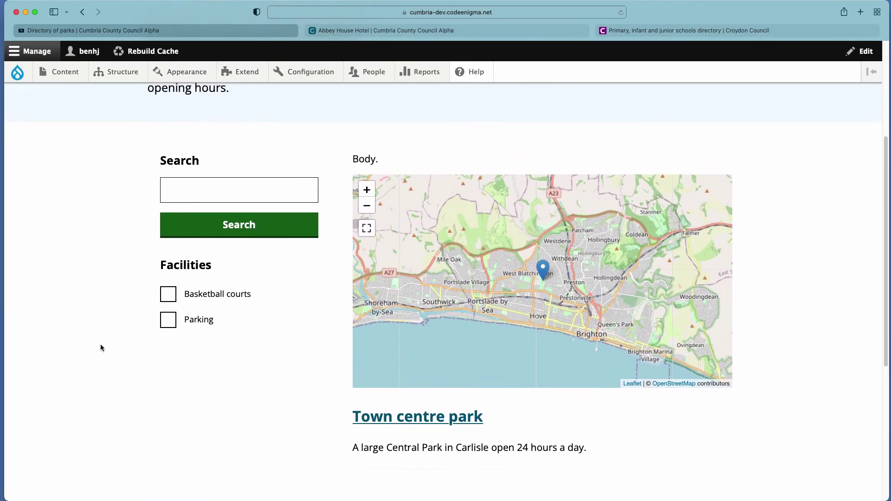
scroll(100, 344, down, 2)
scroll(100, 344, up, 2)
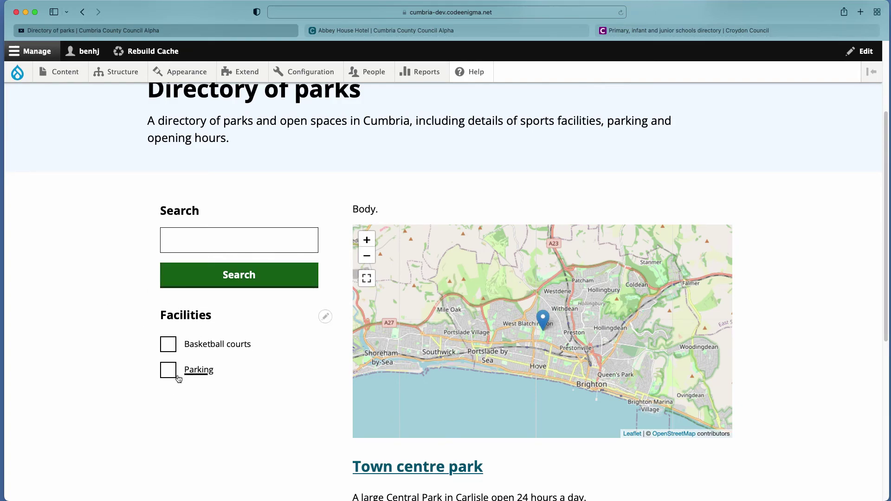
click(169, 345)
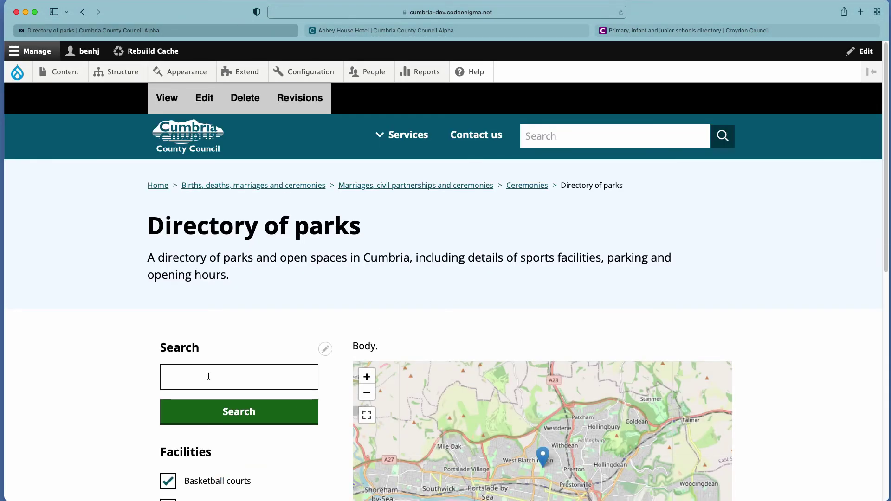
scroll(207, 375, down, 4)
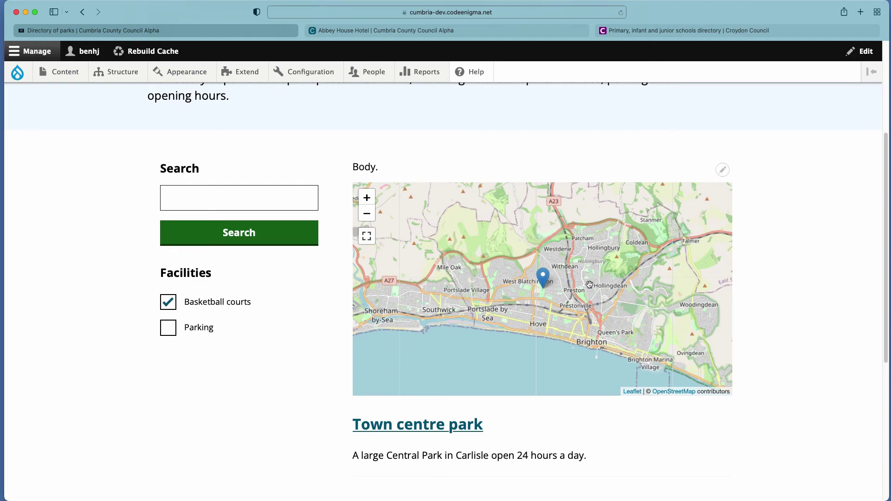
mouse_move(542, 282)
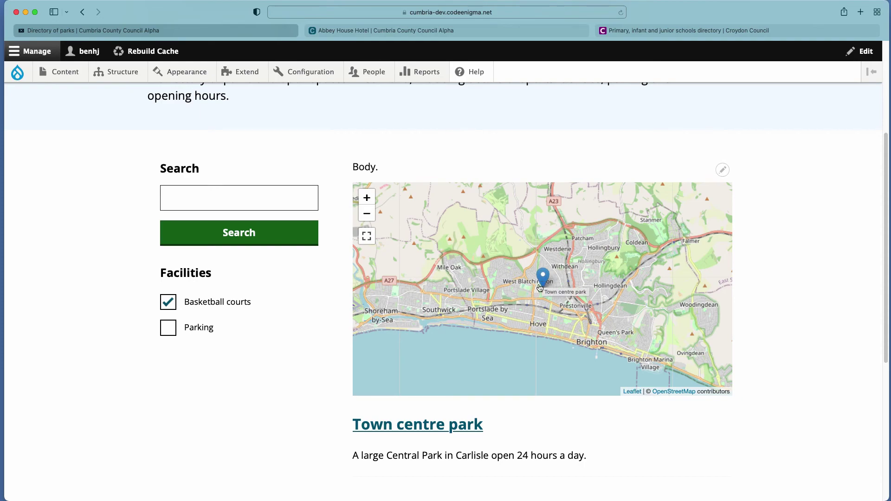
scroll(318, 444, down, 2)
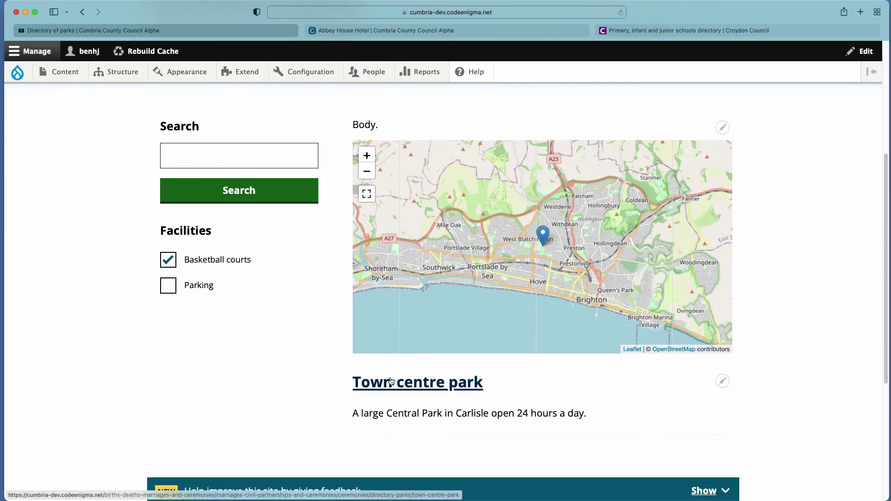
Step: Open the Town centre park venue page and review its summary, body and map pin
click(370, 382)
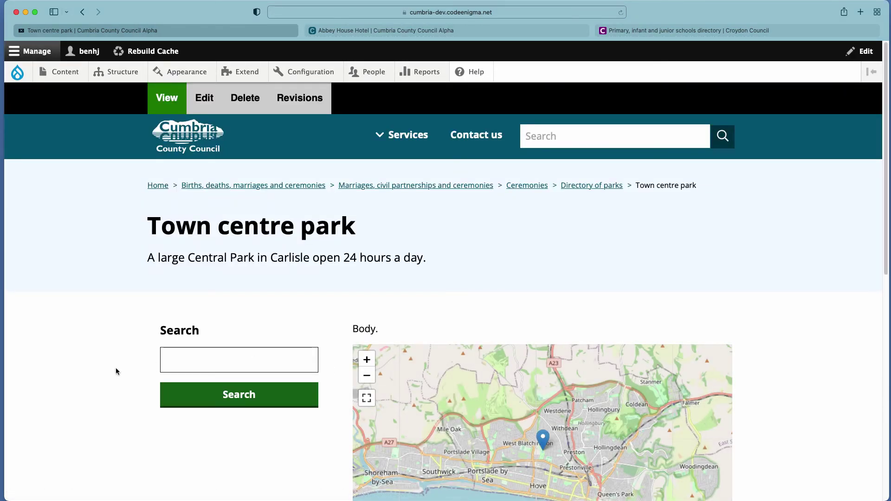
scroll(115, 367, down, 7)
scroll(115, 367, up, 2)
scroll(115, 372, up, 5)
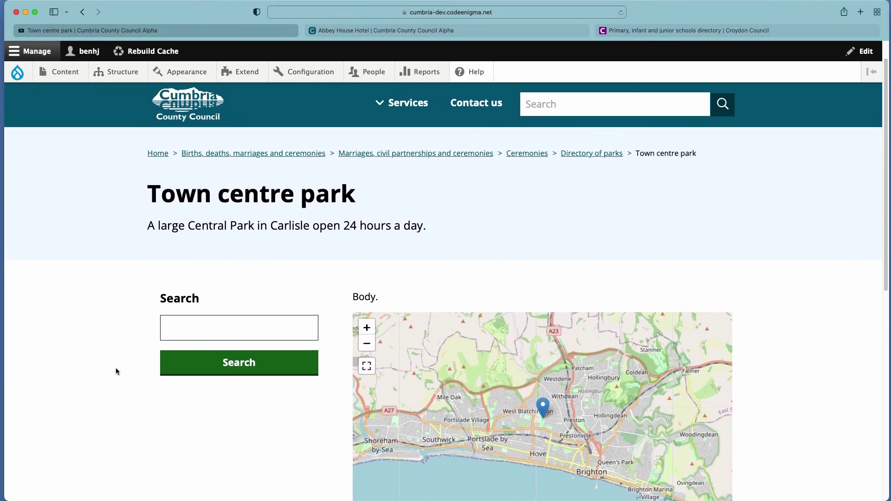
mouse_move(46, 76)
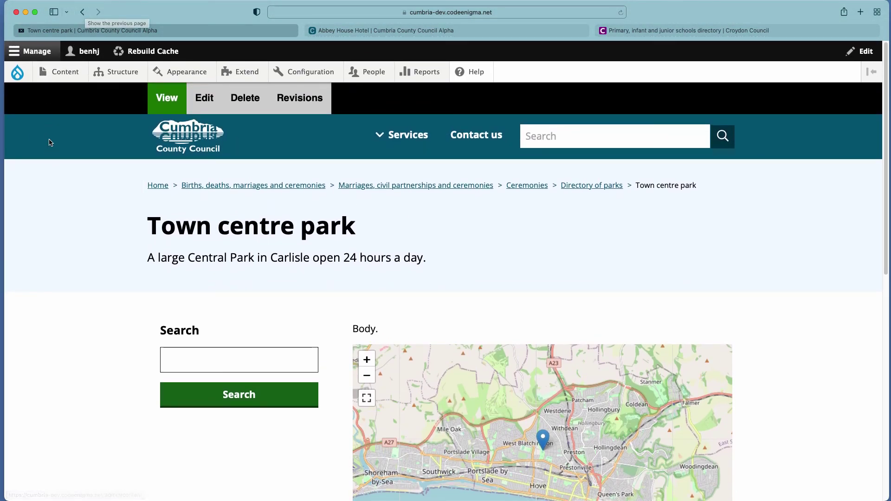
mouse_move(83, 136)
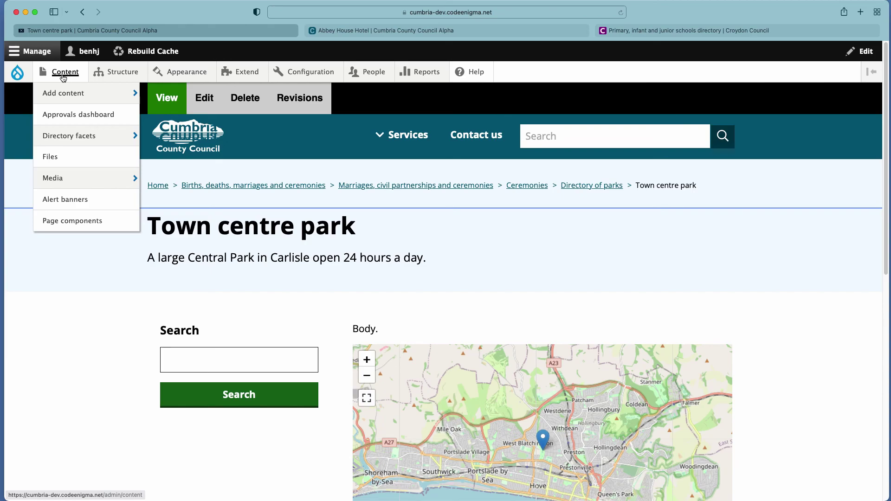
Step: Filter the admin content list to show only Directory venue items
click(63, 77)
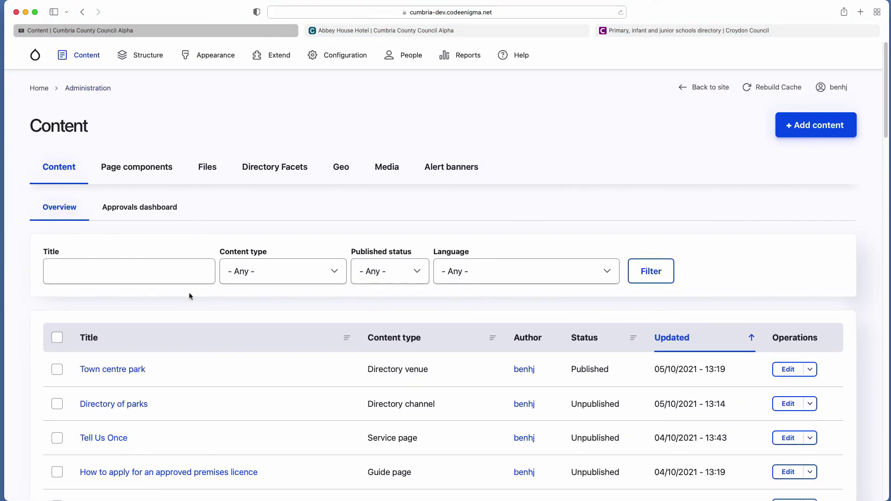
scroll(188, 292, down, 2)
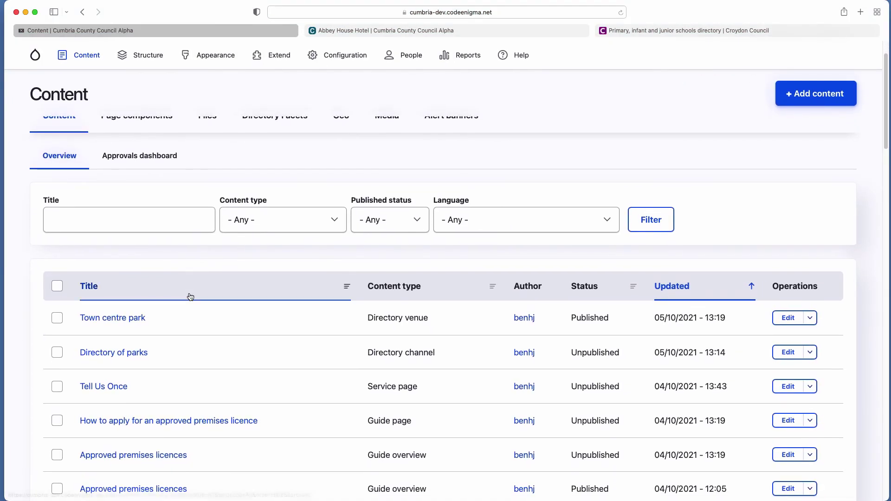
click(266, 221)
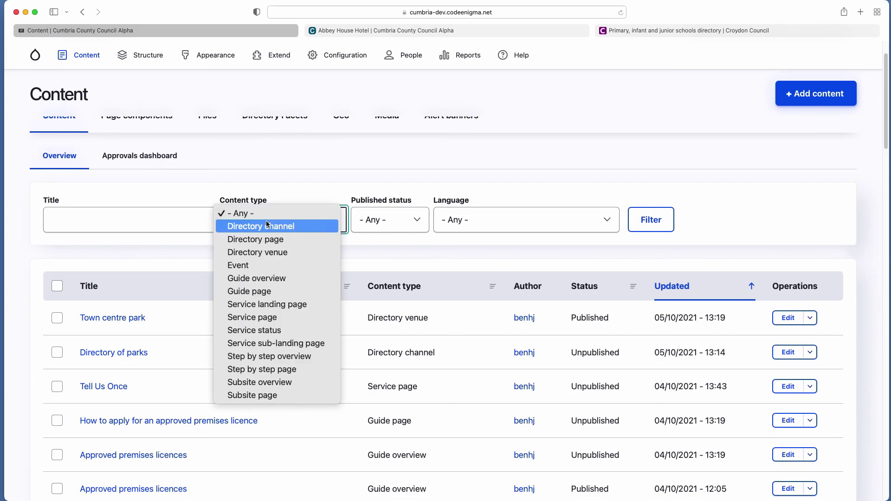
click(254, 253)
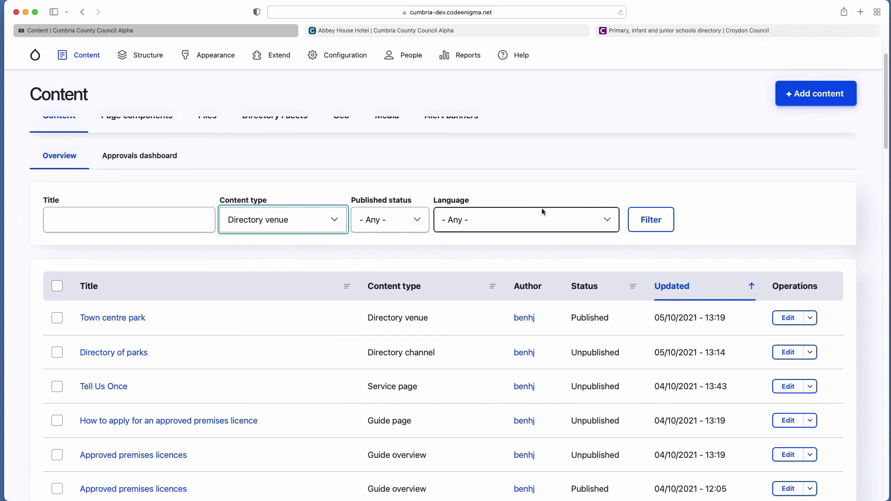
click(655, 222)
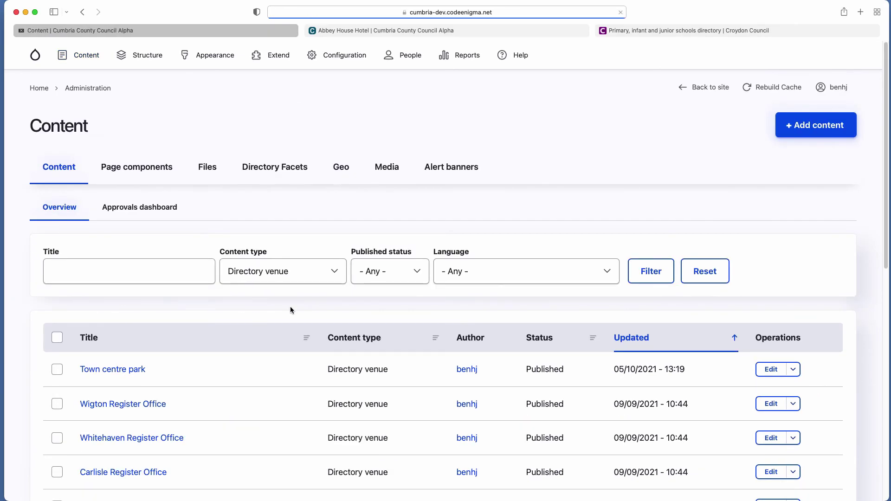
scroll(291, 306, down, 3)
scroll(290, 310, down, 5)
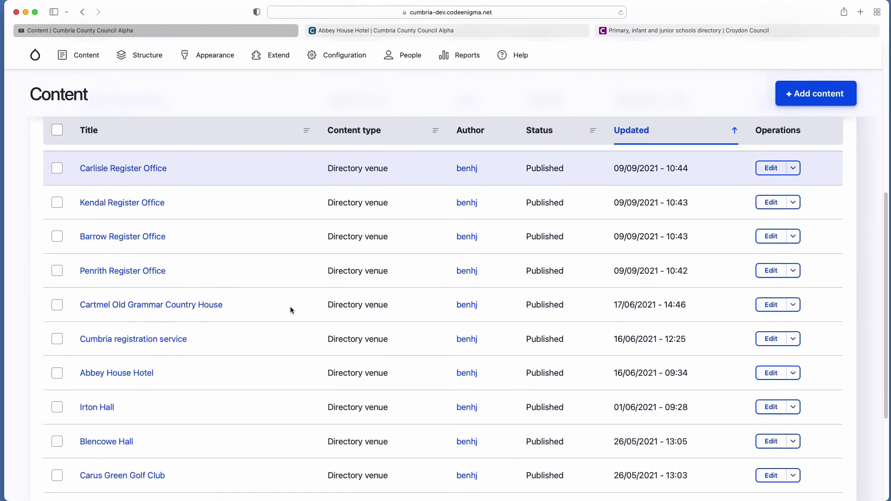
scroll(291, 310, up, 8)
Step: Change the content type filter to Directory channel, showing Directory of parks still unpublished
click(257, 247)
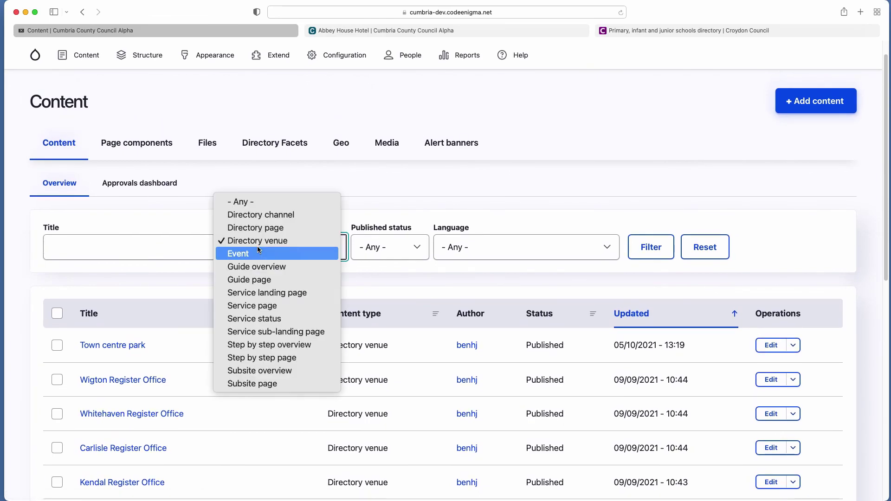
click(249, 218)
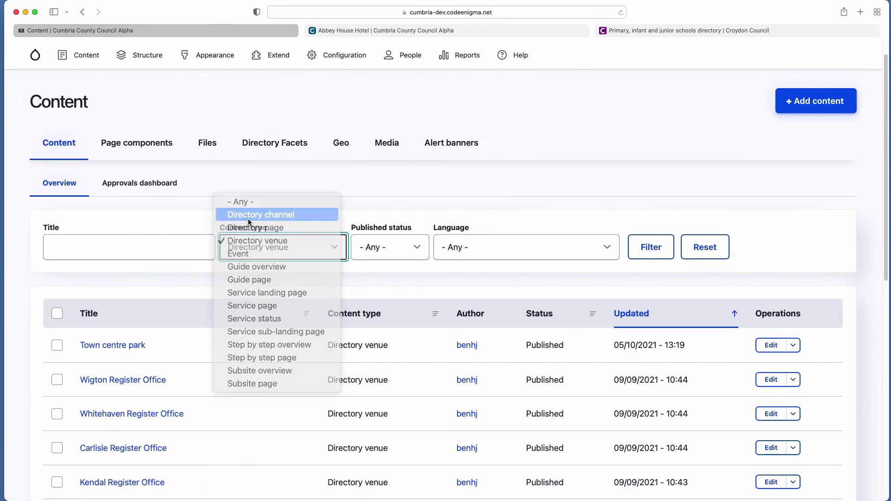
click(632, 248)
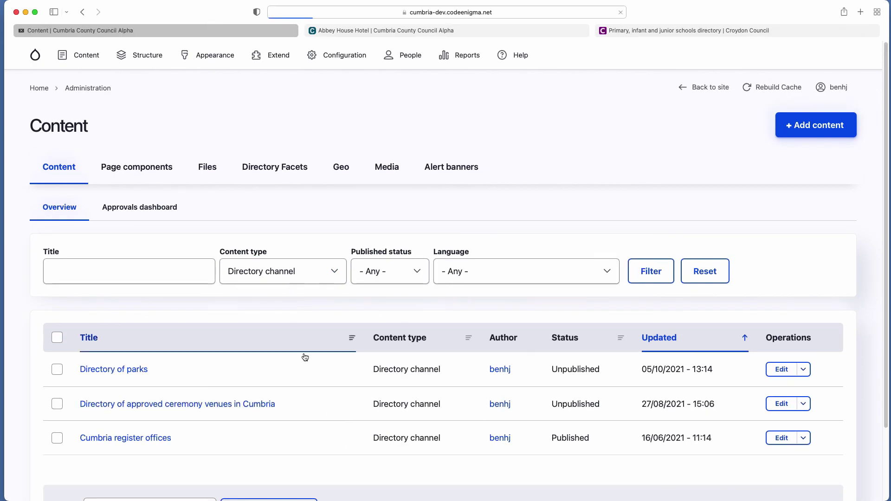
scroll(264, 387, down, 2)
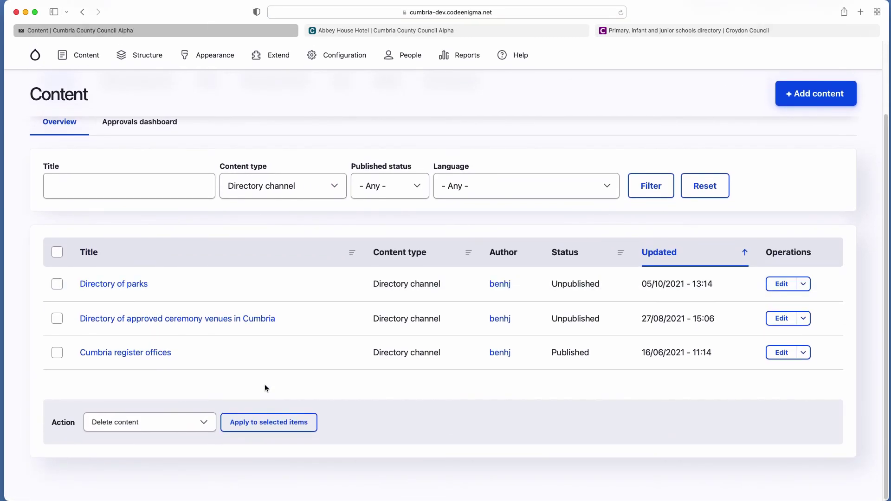
scroll(264, 387, up, 2)
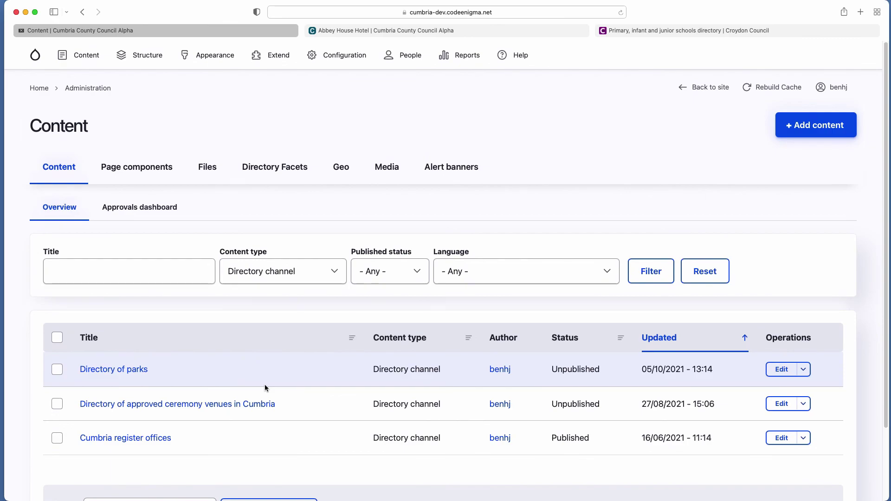